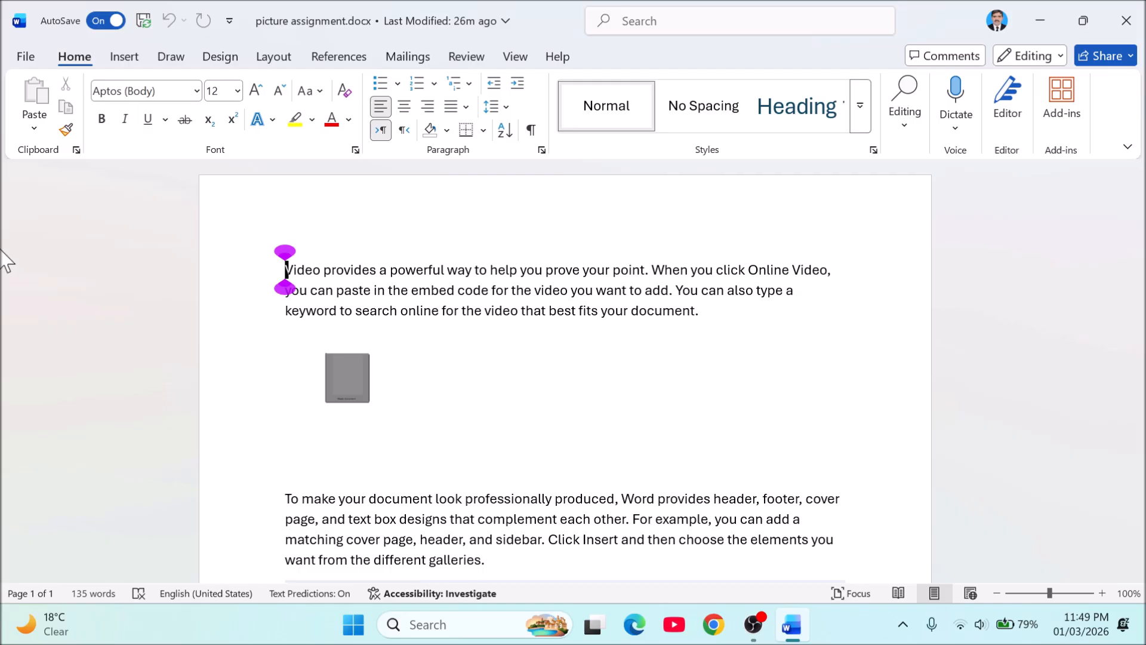
- Select the first picture, the Word 365 welcome screen, from the list of inline objects and start inserting a caption for it
{"action": "key", "text": "ctrl+shift+o"}
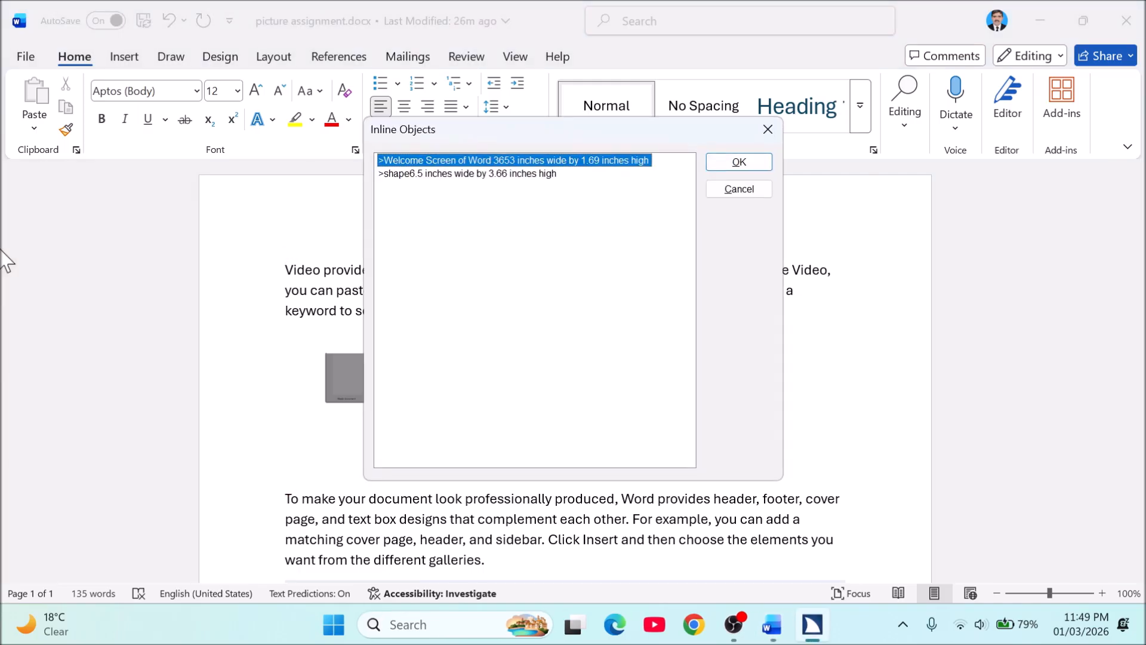
{"action": "key", "text": "Down"}
{"action": "key", "text": "Up"}
{"action": "key", "text": "Return"}
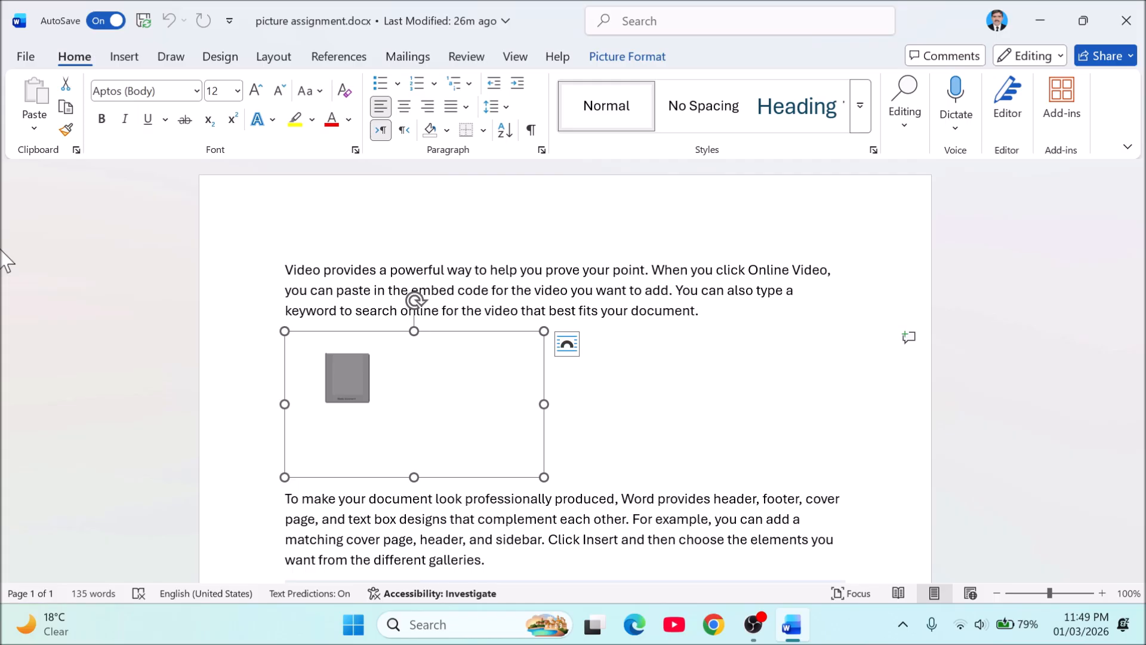
{"action": "key", "text": "shift+F10"}
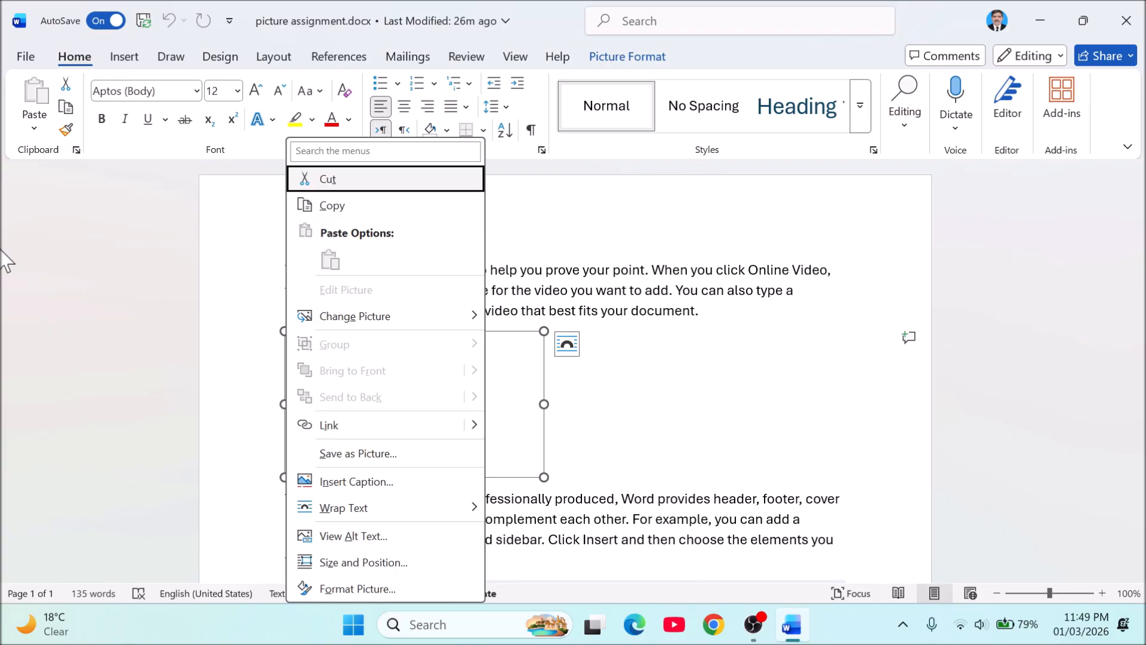
{"action": "key", "text": "Up"}
{"action": "key", "text": "Up"}
{"action": "key", "text": "Up"}
{"action": "key", "text": "Up"}
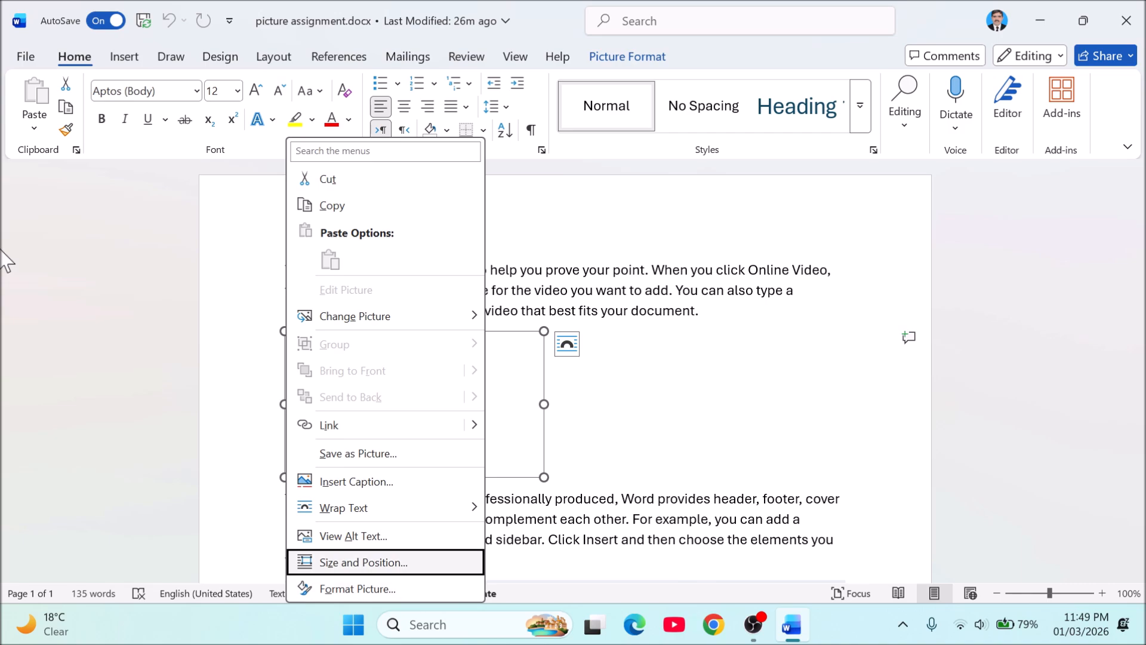
{"action": "key", "text": "Up"}
{"action": "key", "text": "Up"}
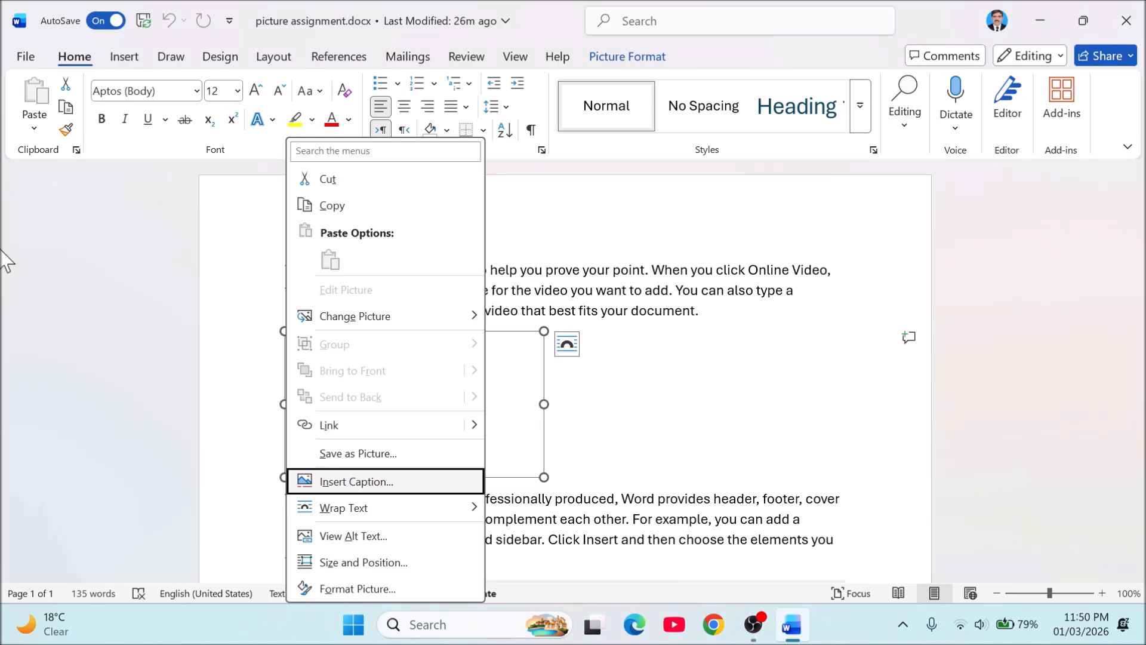
{"action": "key", "text": "Return"}
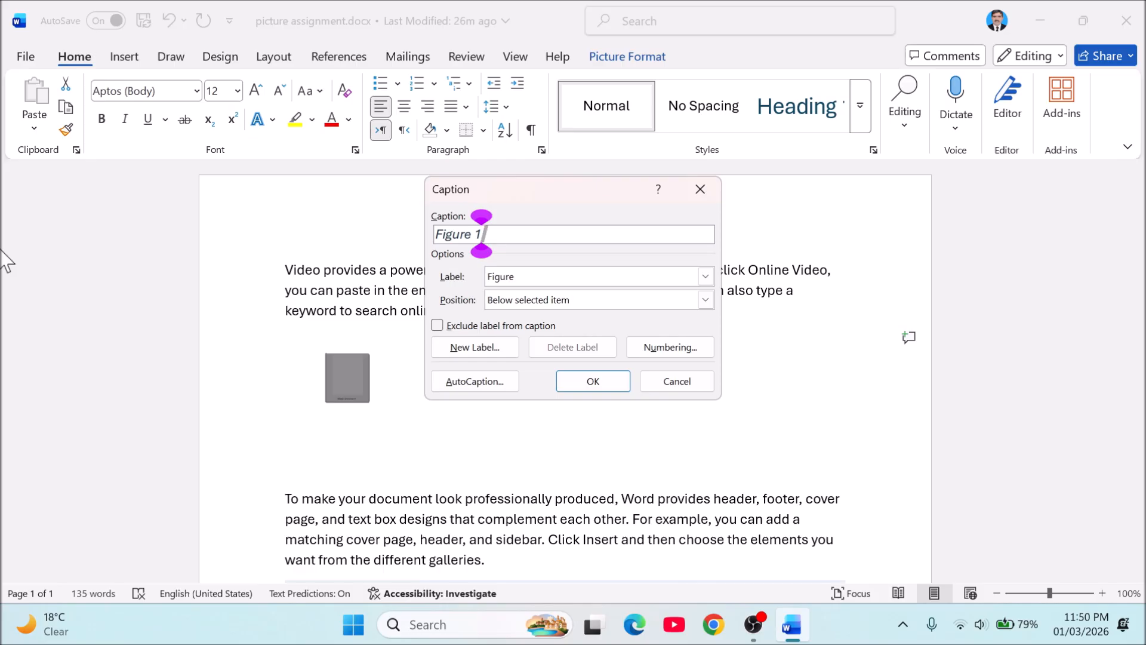
- Add "Welcome Screen of Word 365" after the Figure 1 label in the caption text
{"action": "type", "text": "W"}
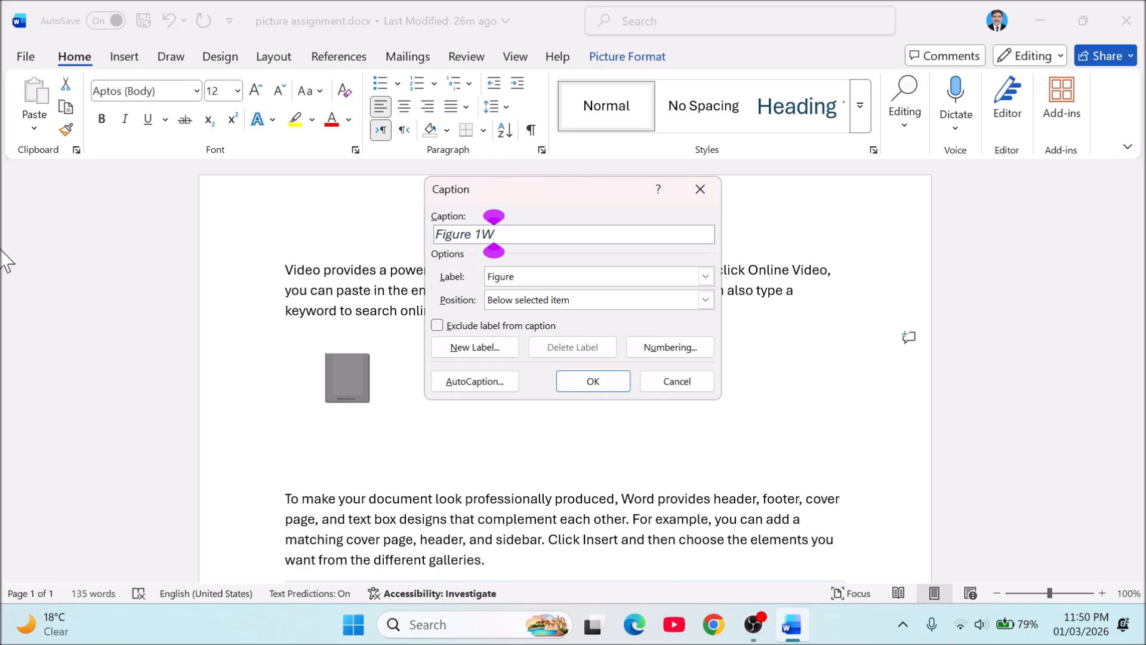
{"action": "type", "text": "elcome S"}
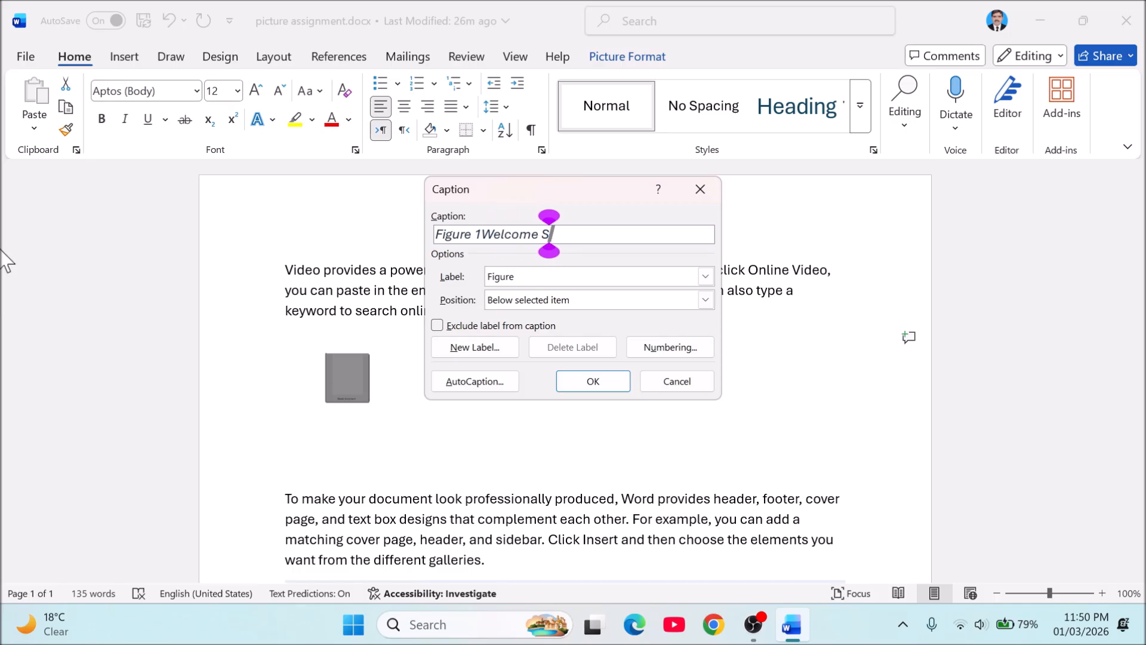
{"action": "type", "text": "creen"}
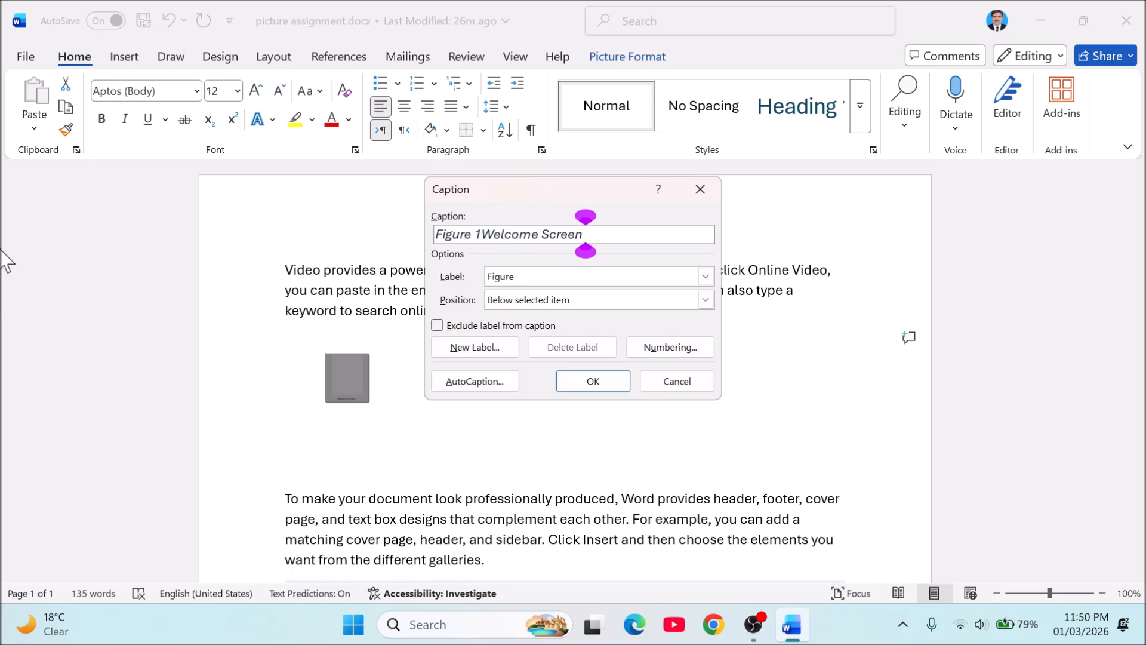
{"action": "type", "text": " of Wor"}
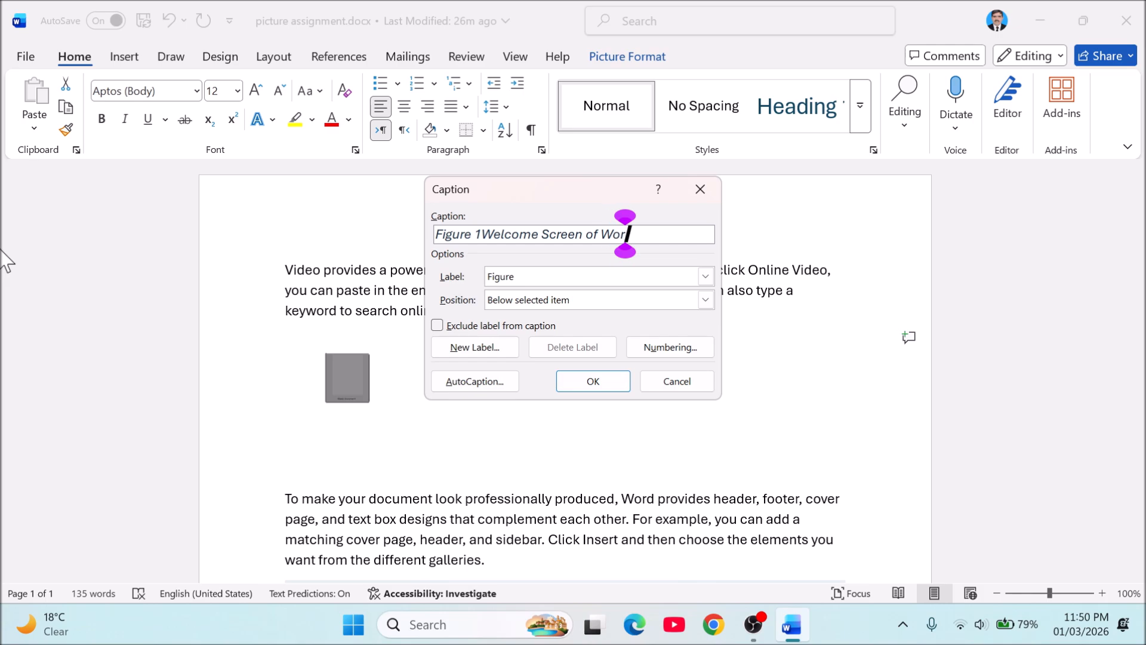
{"action": "type", "text": "d 365"}
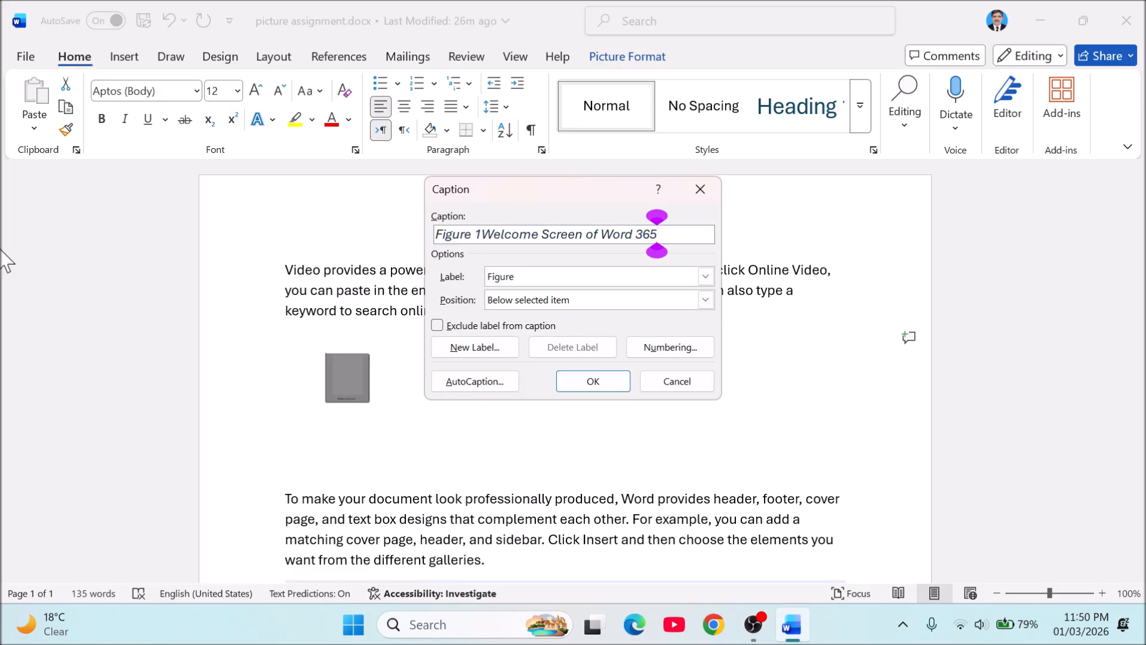
- Keep the Figure label, set the caption's position to Above selected item, and insert the caption
{"action": "key", "text": "Tab"}
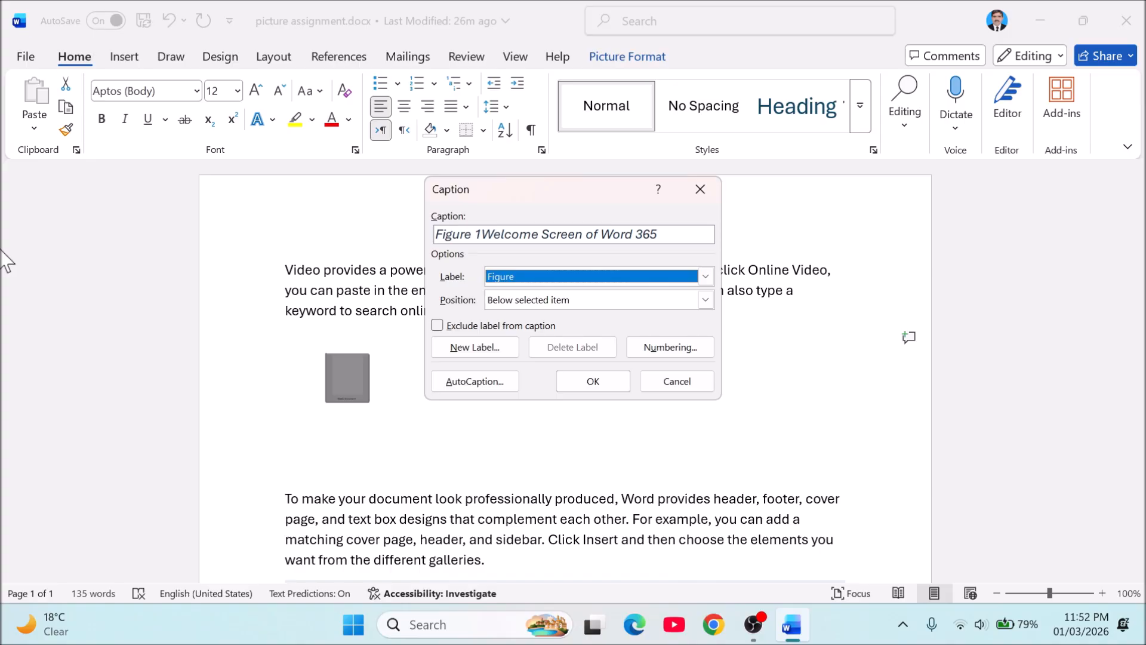
{"action": "key", "text": "Tab"}
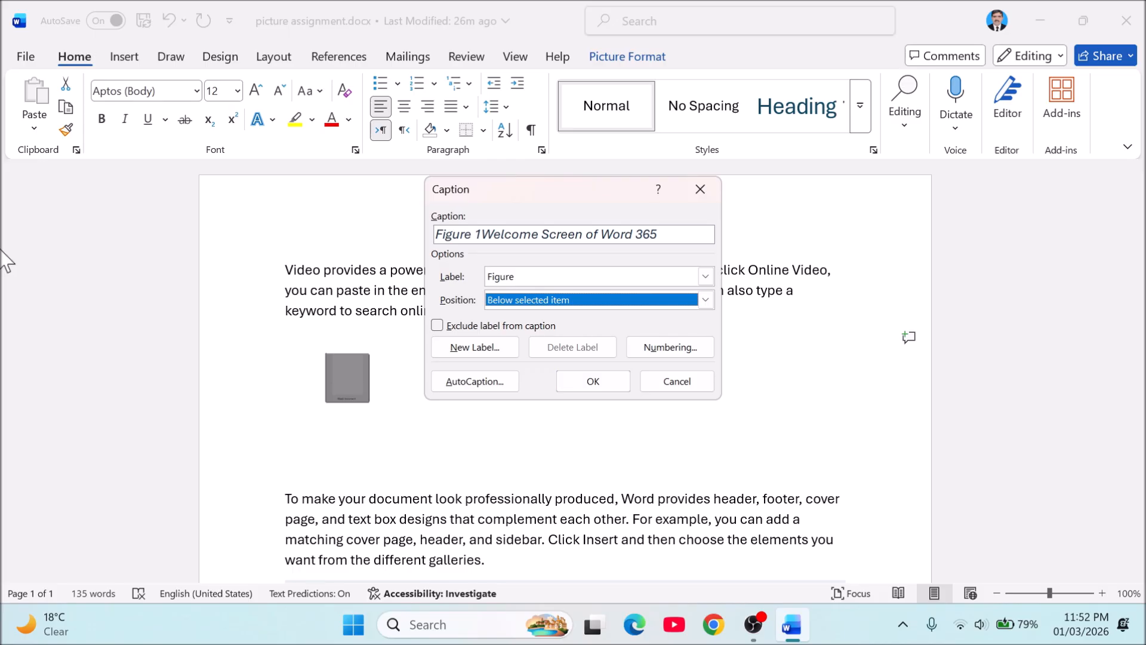
{"action": "key", "text": "alt+Down"}
{"action": "key", "text": "Up"}
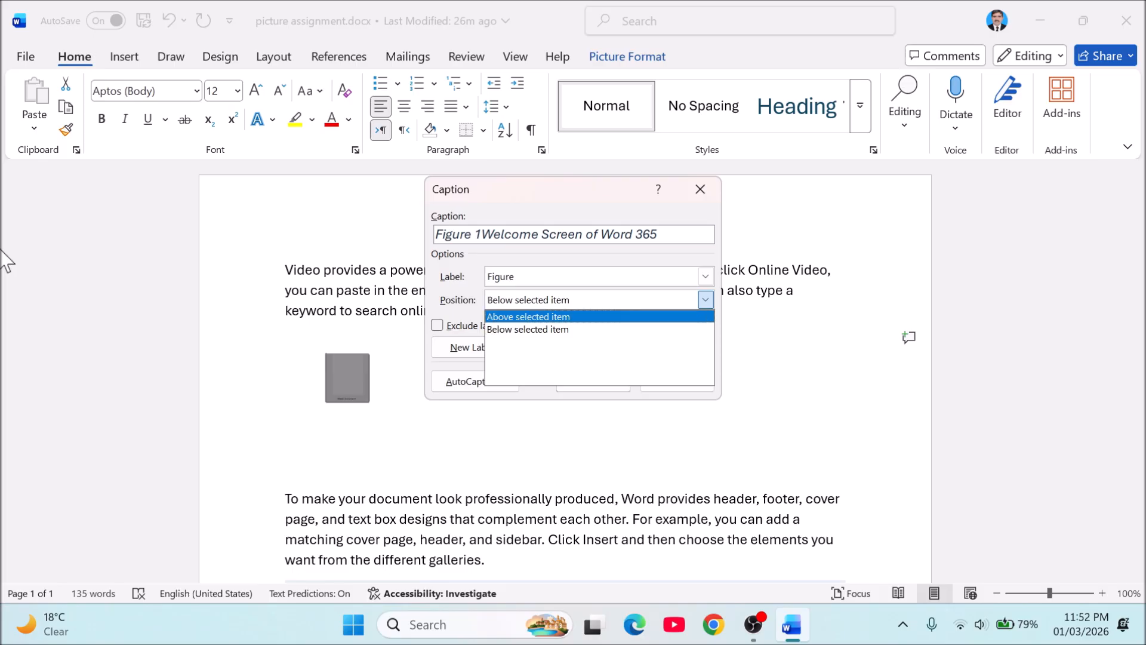
{"action": "key", "text": "Return"}
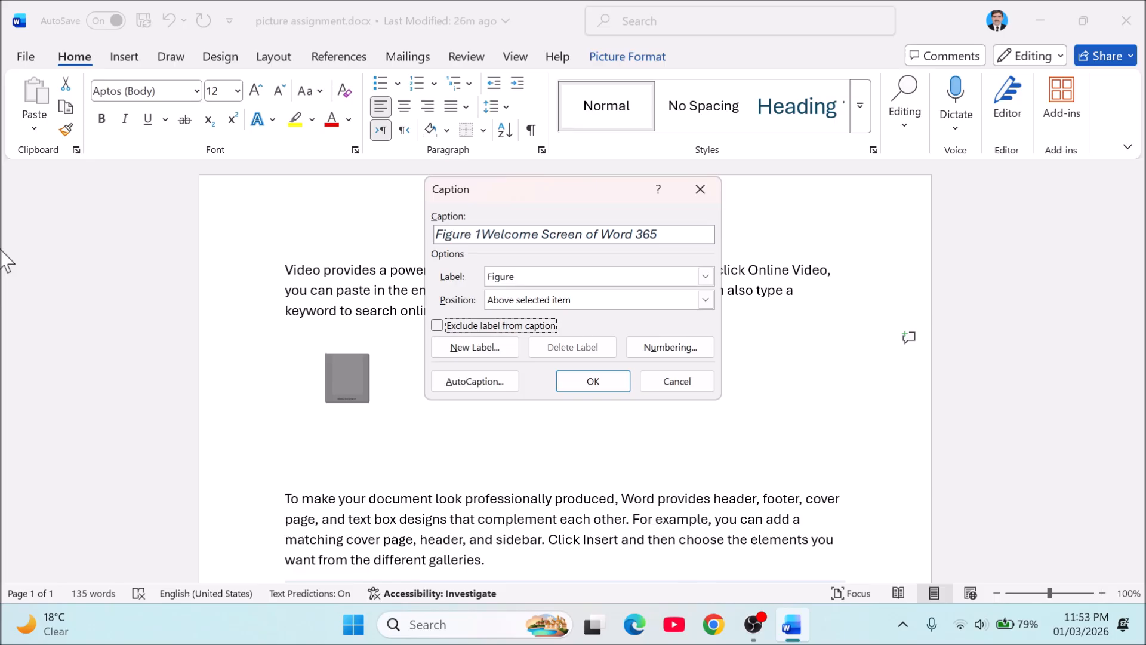
{"action": "key", "text": "Tab"}
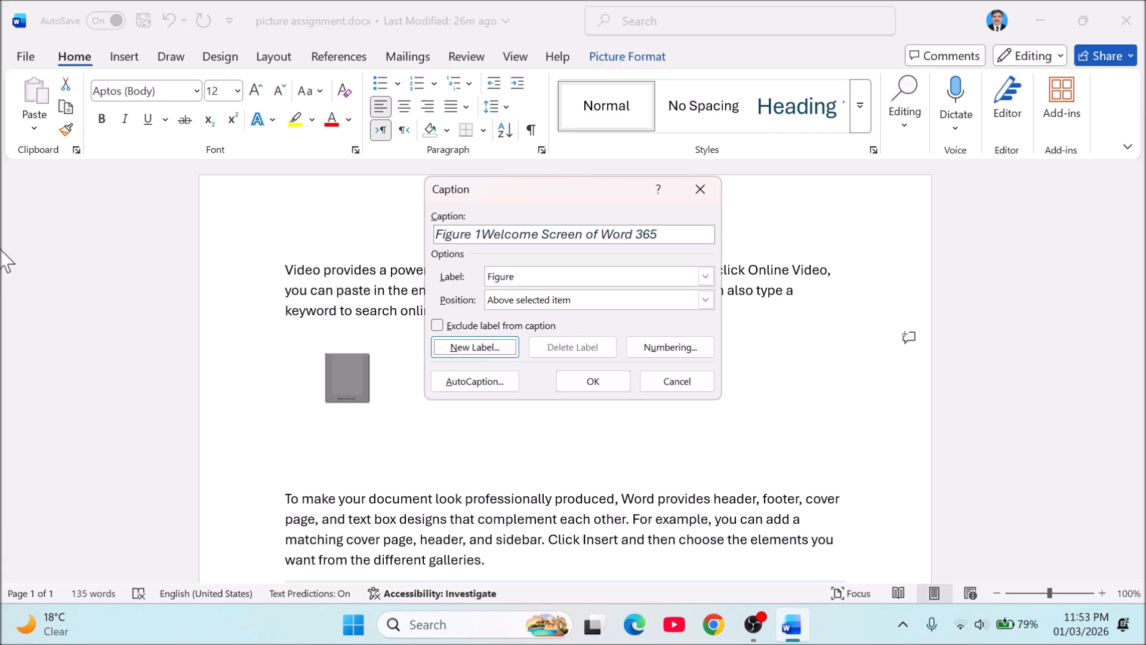
{"action": "key", "text": "Tab"}
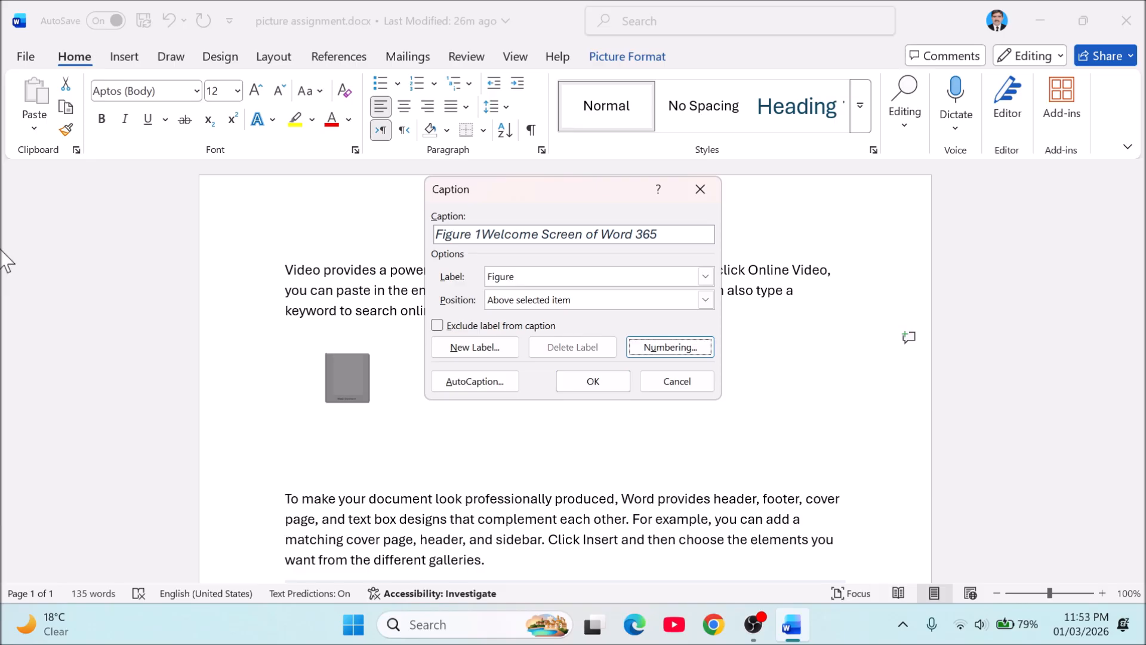
{"action": "key", "text": "Tab"}
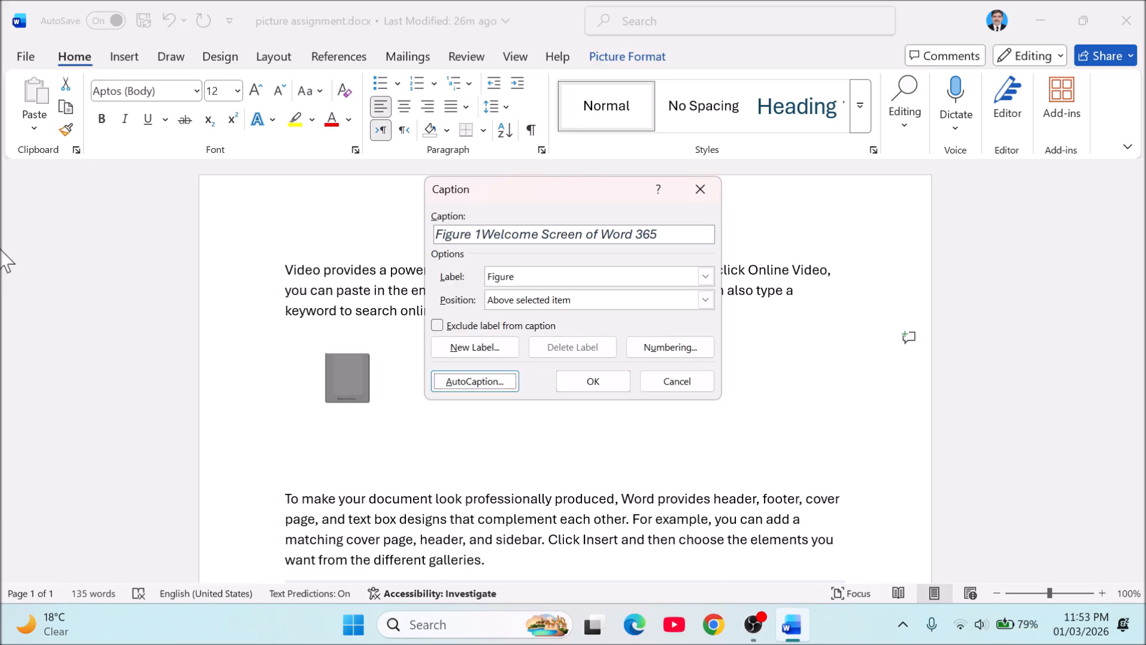
{"action": "key", "text": "Tab"}
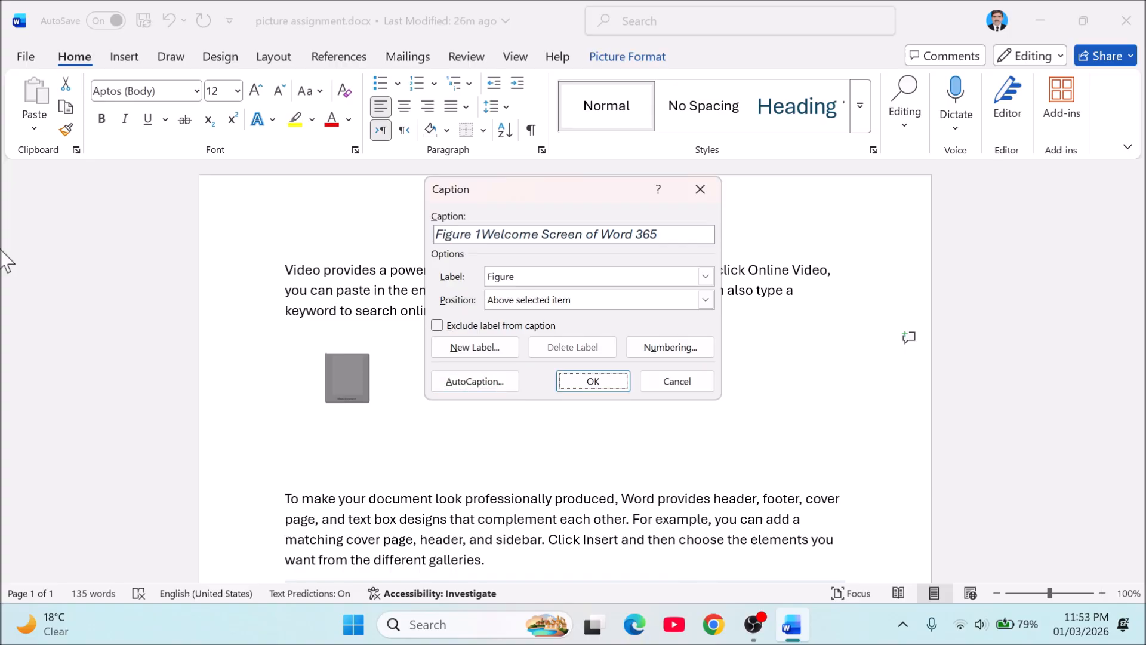
{"action": "key", "text": "Return"}
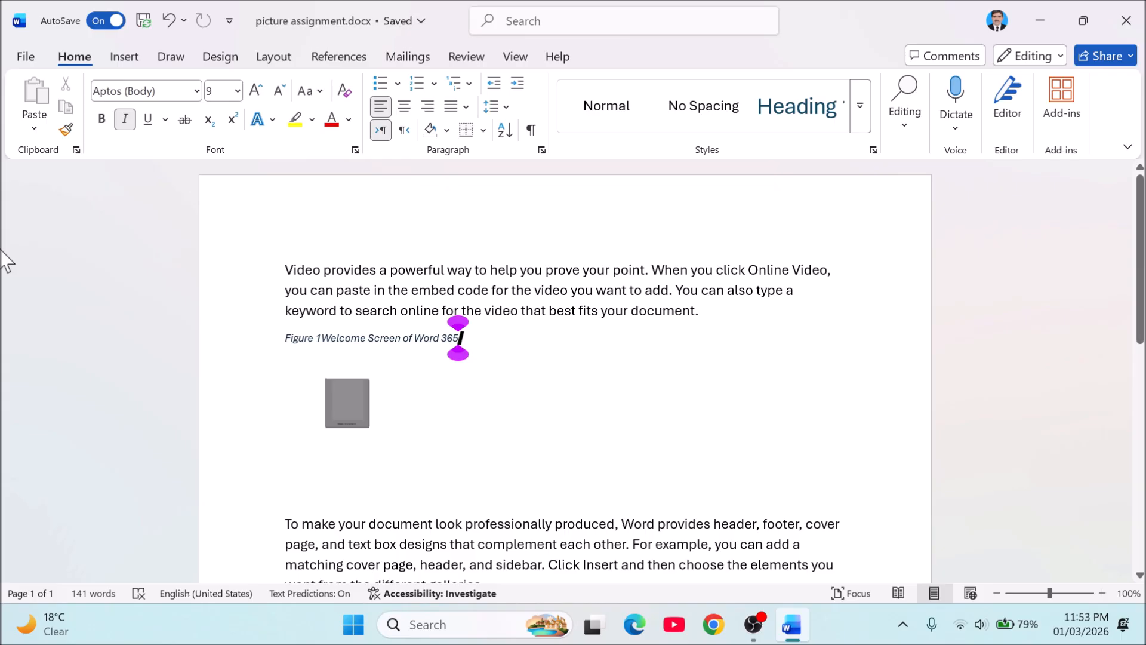
- Review the inserted caption and the lines directly above and below the first picture
{"action": "key", "text": "Up"}
{"action": "key", "text": "Up"}
{"action": "key", "text": "Down"}
{"action": "key", "text": "Down"}
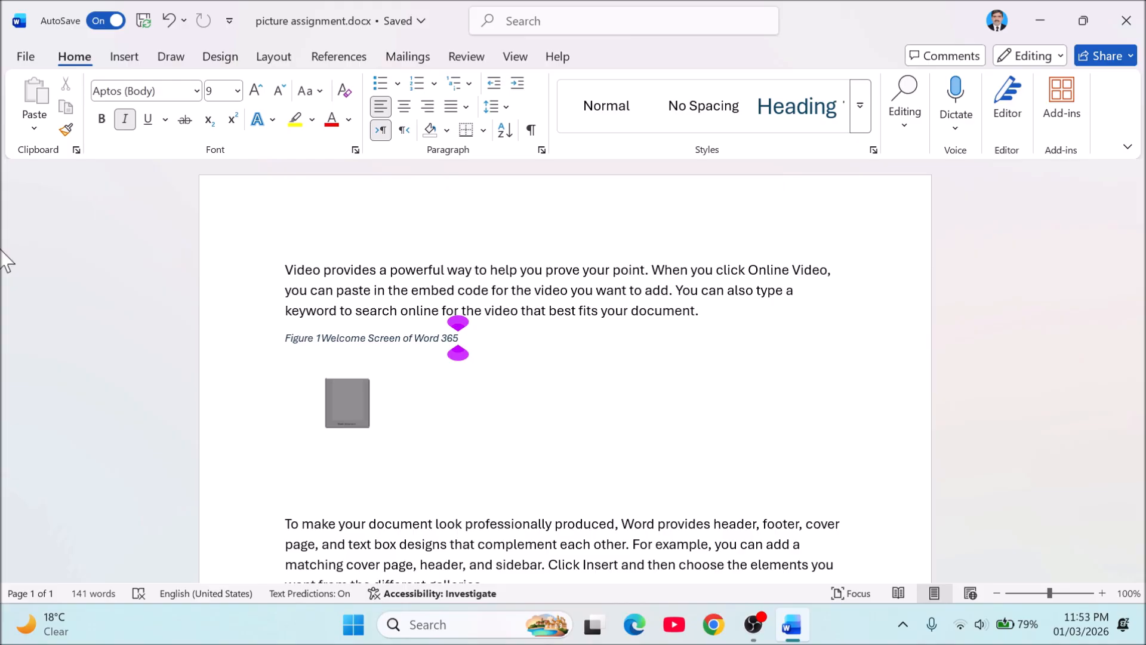
{"action": "key", "text": "Down"}
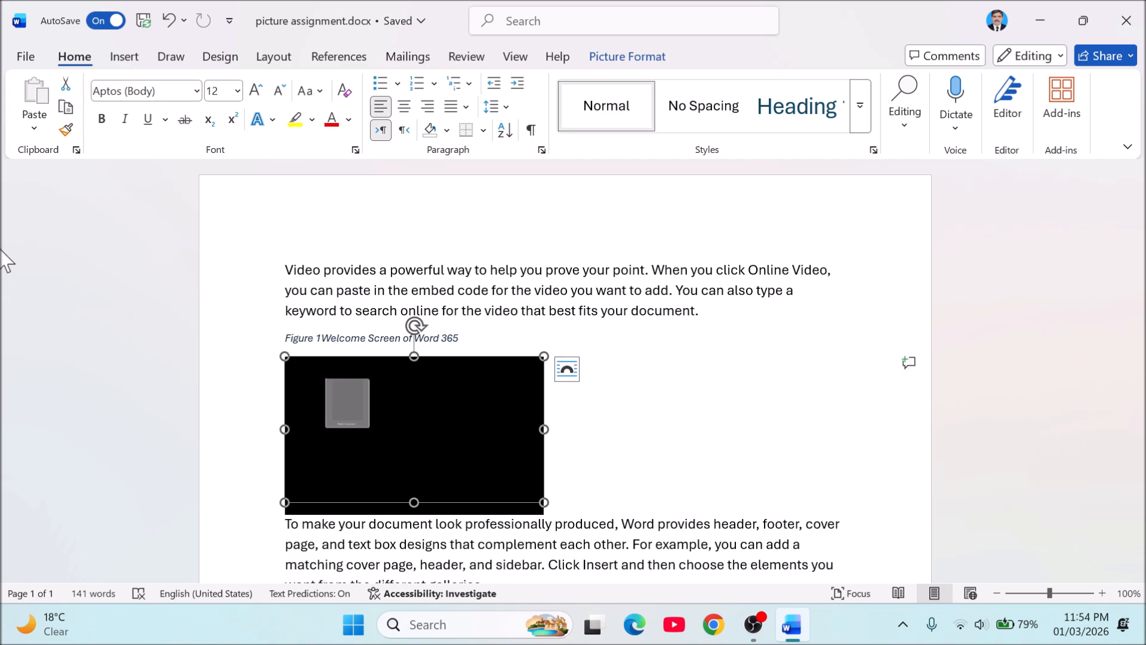
{"action": "left_click", "coordinate": [456, 524]}
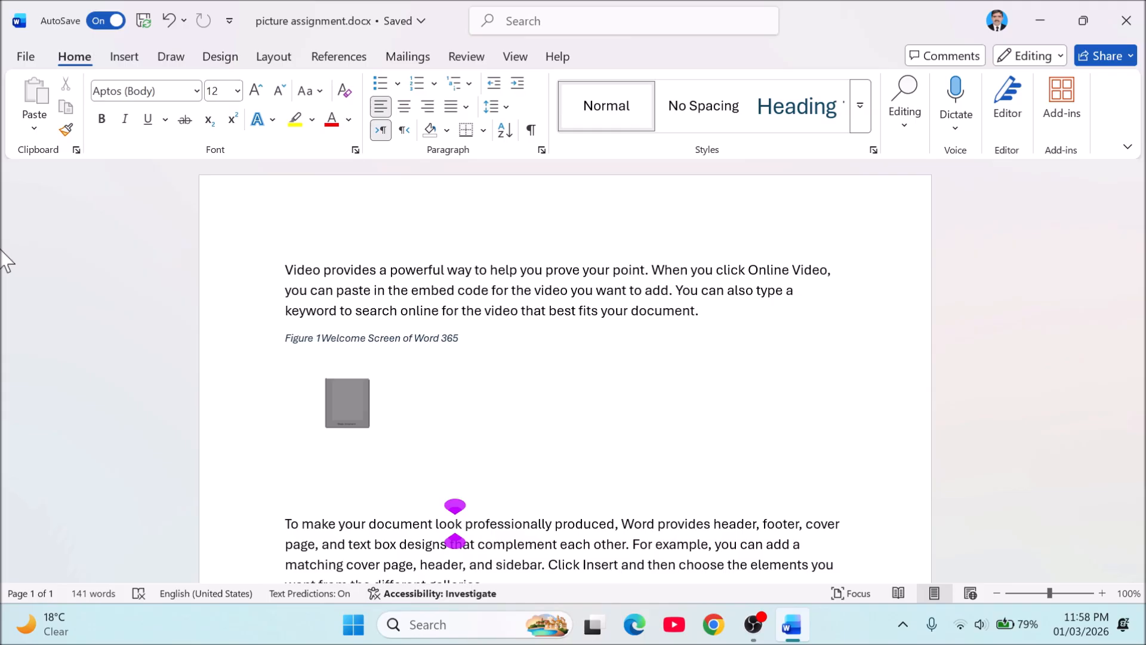
- Select the second picture, the 6.5 by 3.66 inch shape, from the list of inline objects and start inserting its caption
{"action": "key", "text": "ctrl+shift+o"}
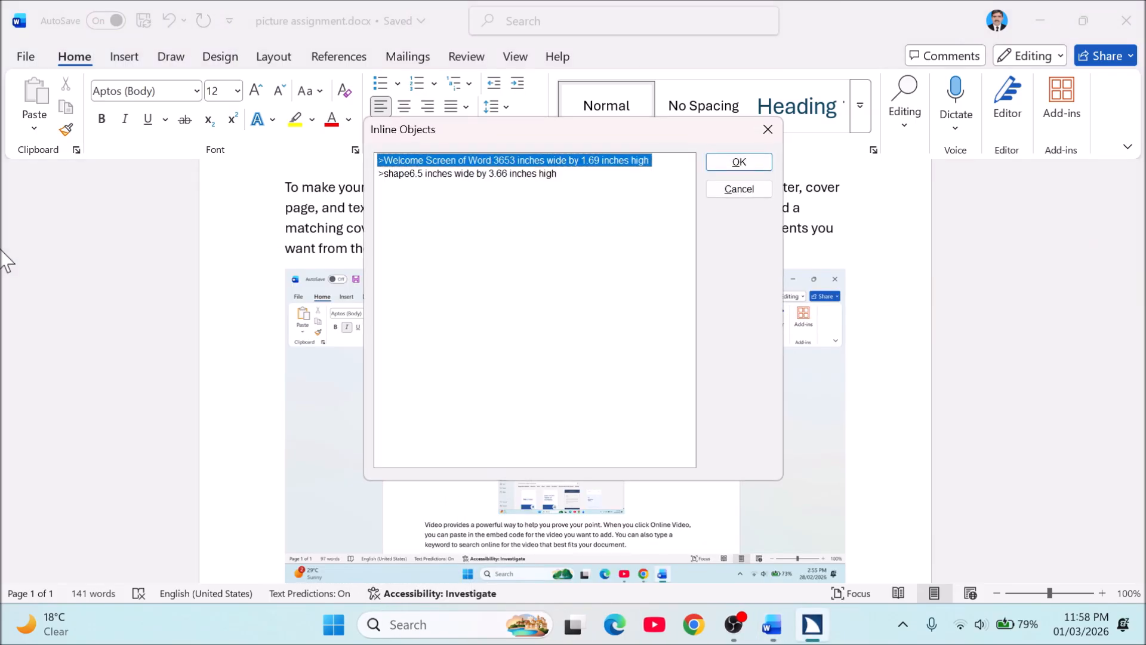
{"action": "key", "text": "Down"}
{"action": "key", "text": "Return"}
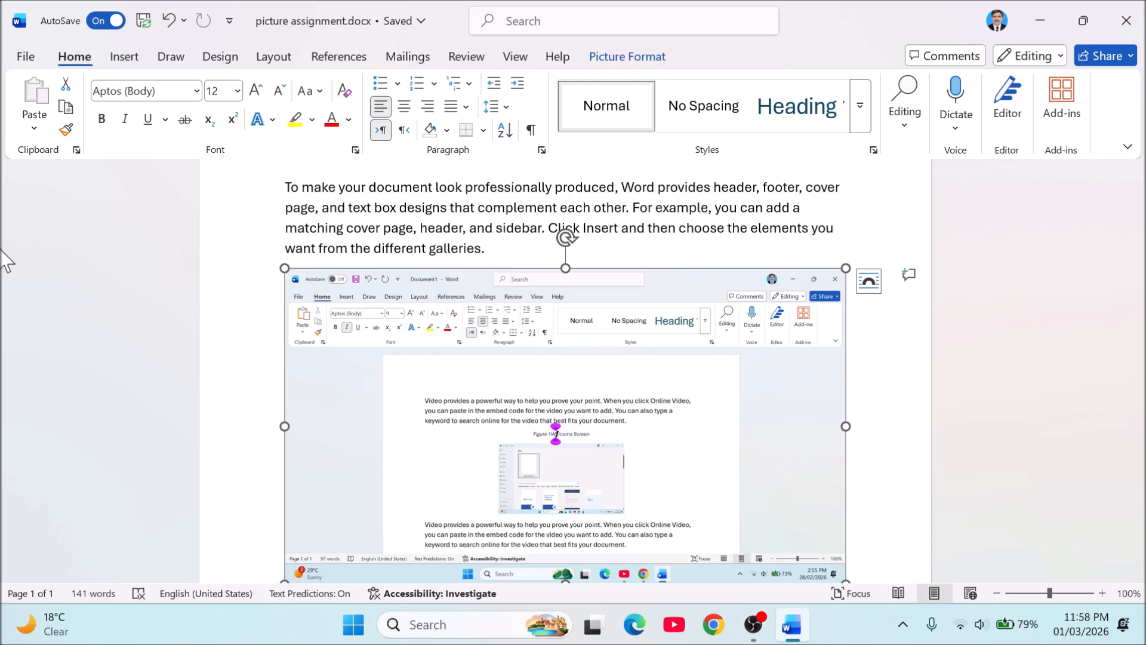
{"action": "key", "text": "shift+F10"}
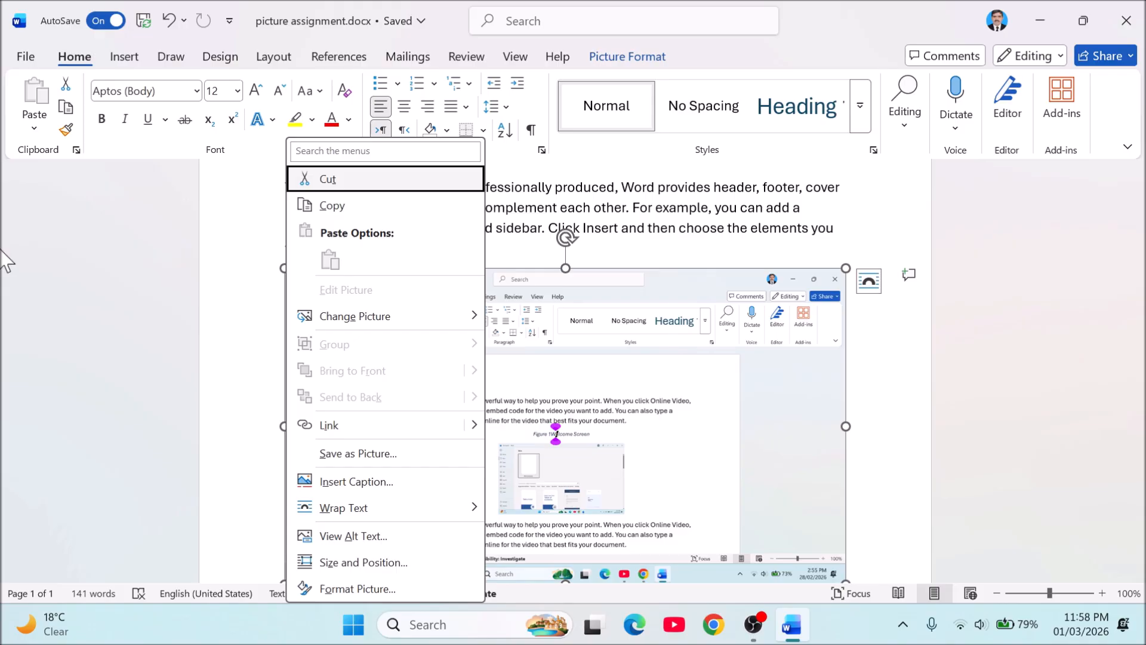
{"action": "key", "text": "Up"}
{"action": "key", "text": "Up"}
{"action": "key", "text": "Up"}
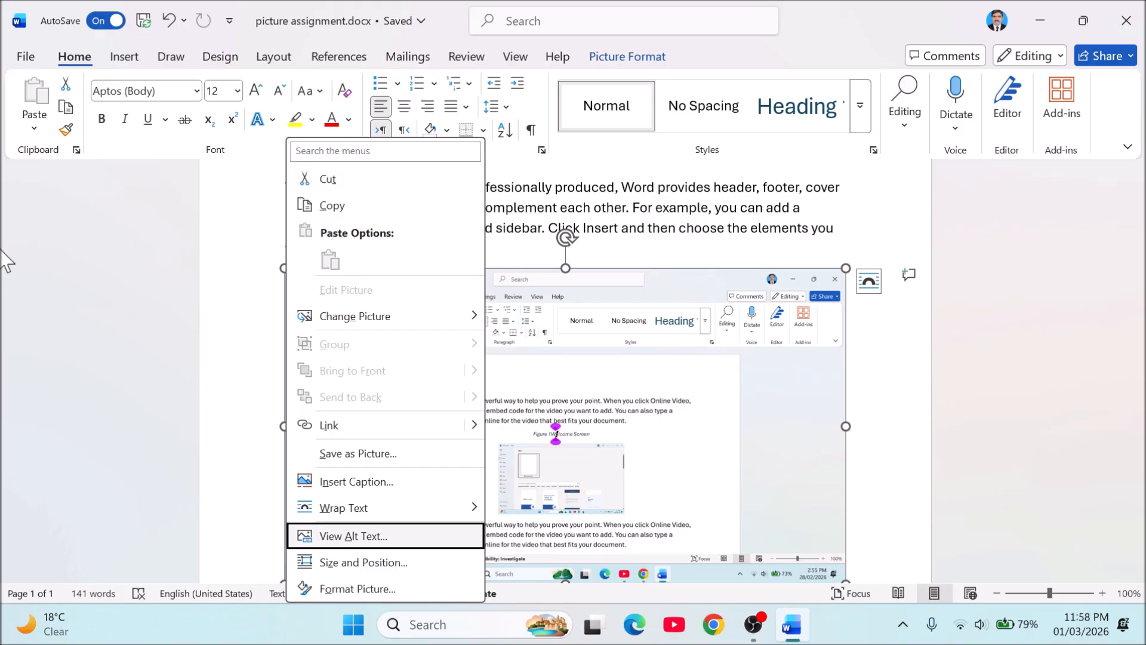
{"action": "key", "text": "Up"}
{"action": "key", "text": "Up"}
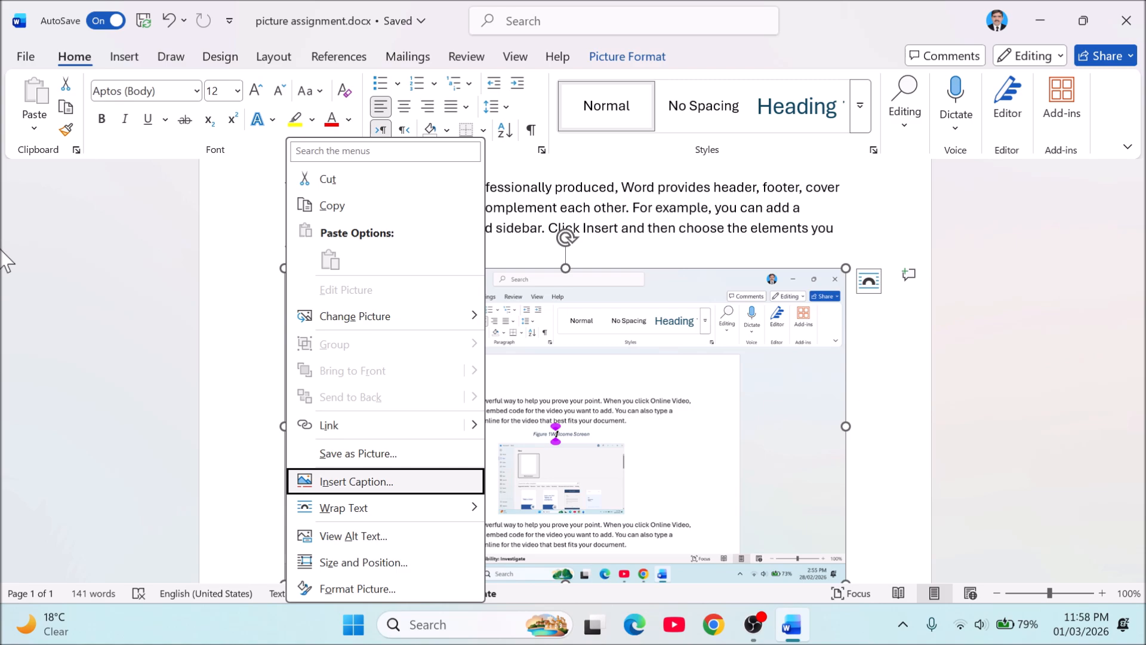
{"action": "key", "text": "Return"}
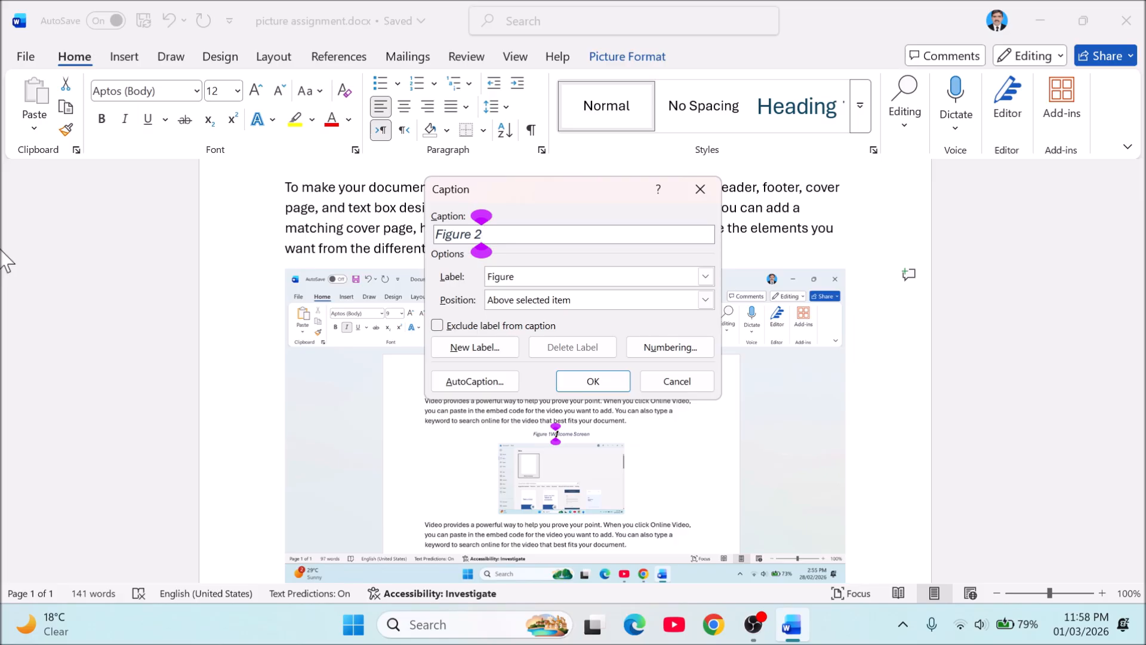
- Add "Backstage View" after the Figure 2 label and set the caption's position to Below selected item
{"action": "type", "text": "Backsta"}
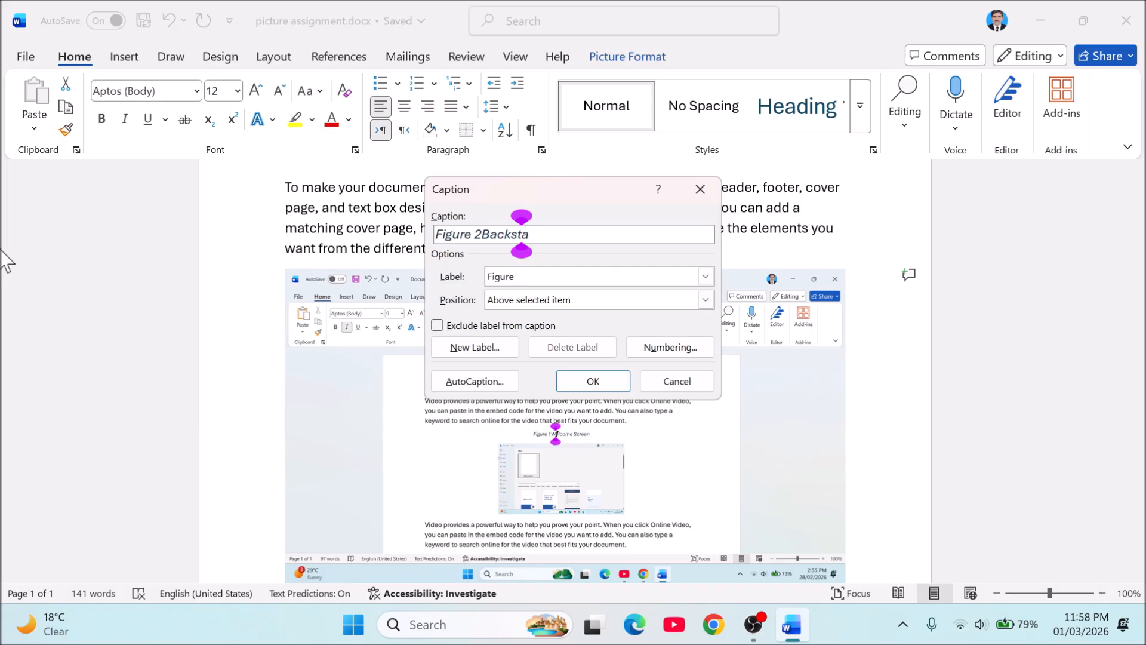
{"action": "type", "text": "ge View"}
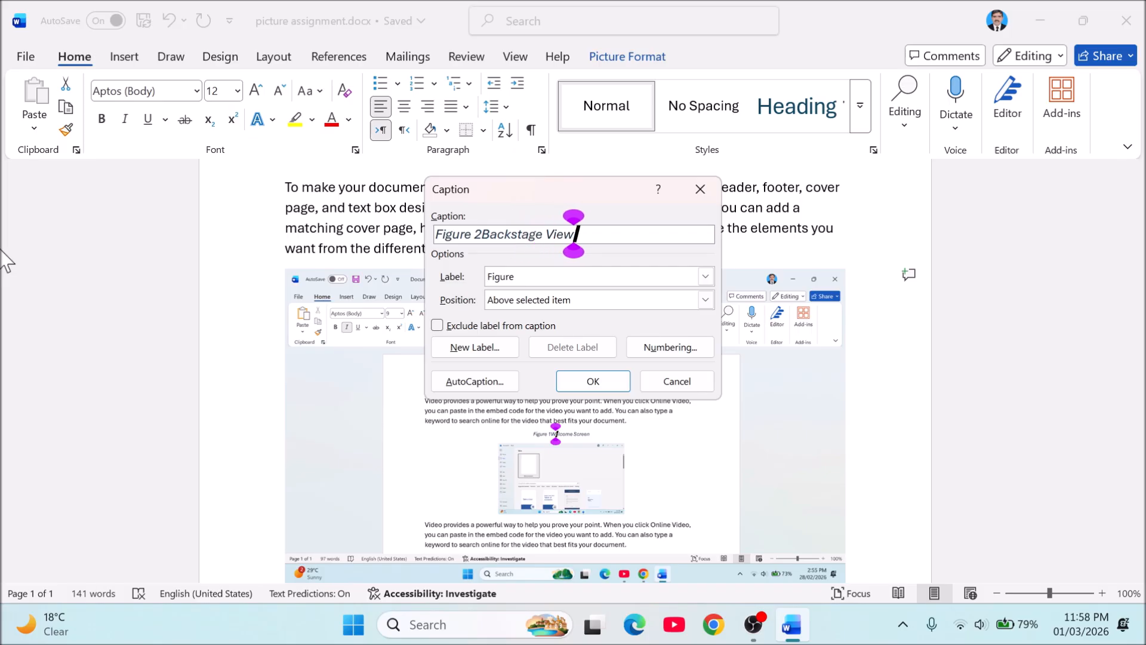
{"action": "key", "text": "Tab"}
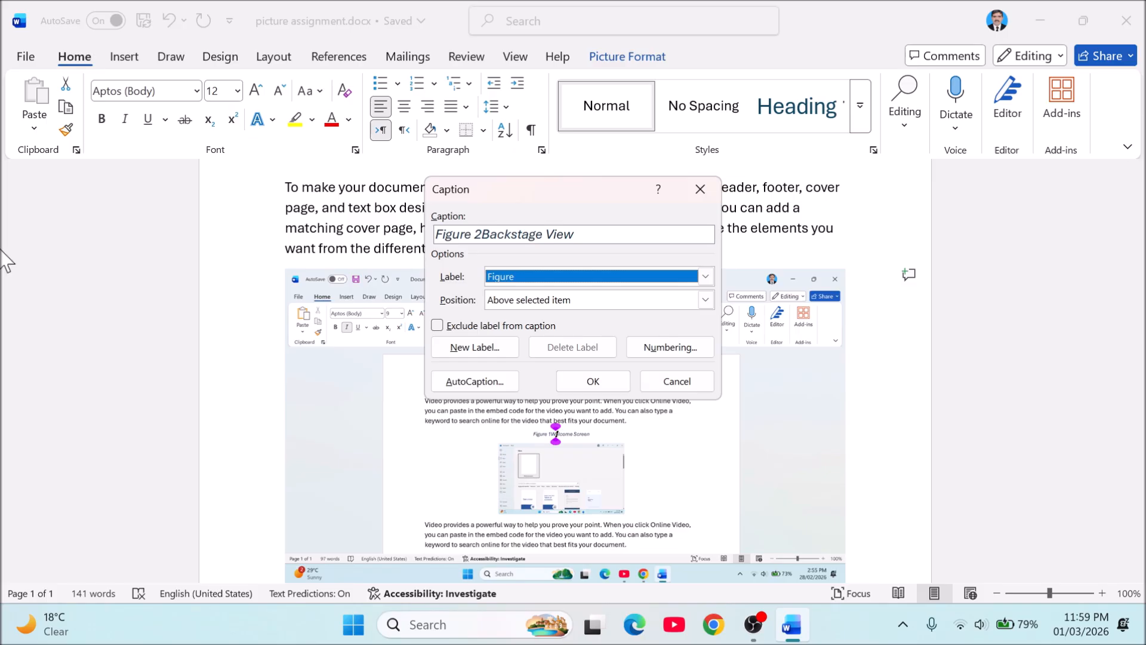
{"action": "key", "text": "Tab"}
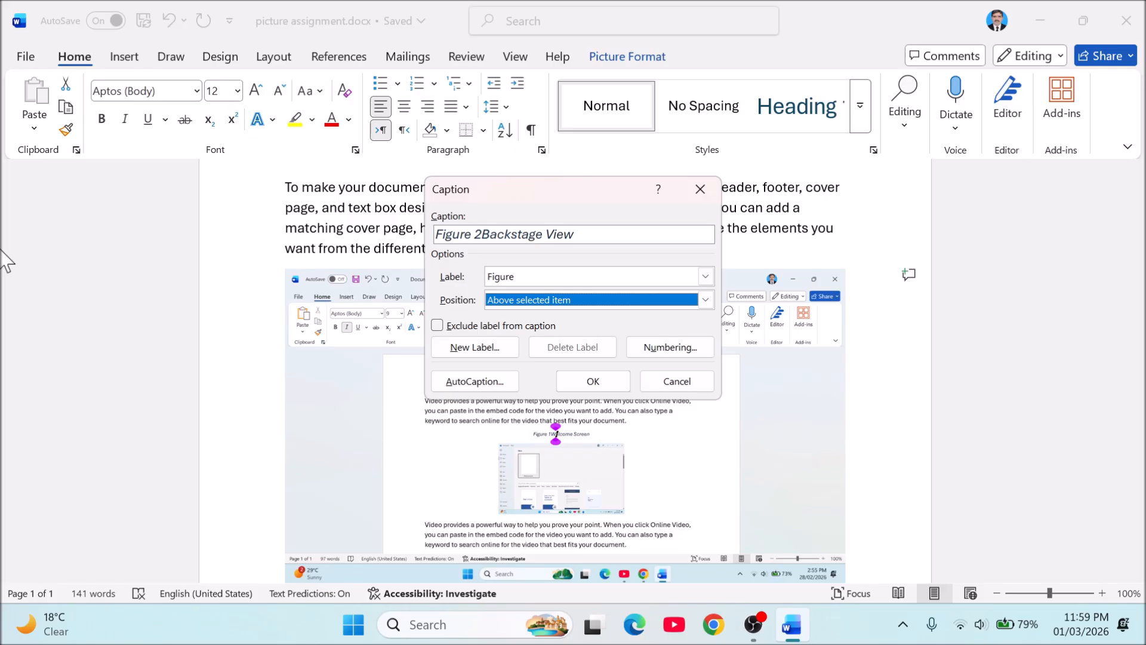
{"action": "key", "text": "alt+Down"}
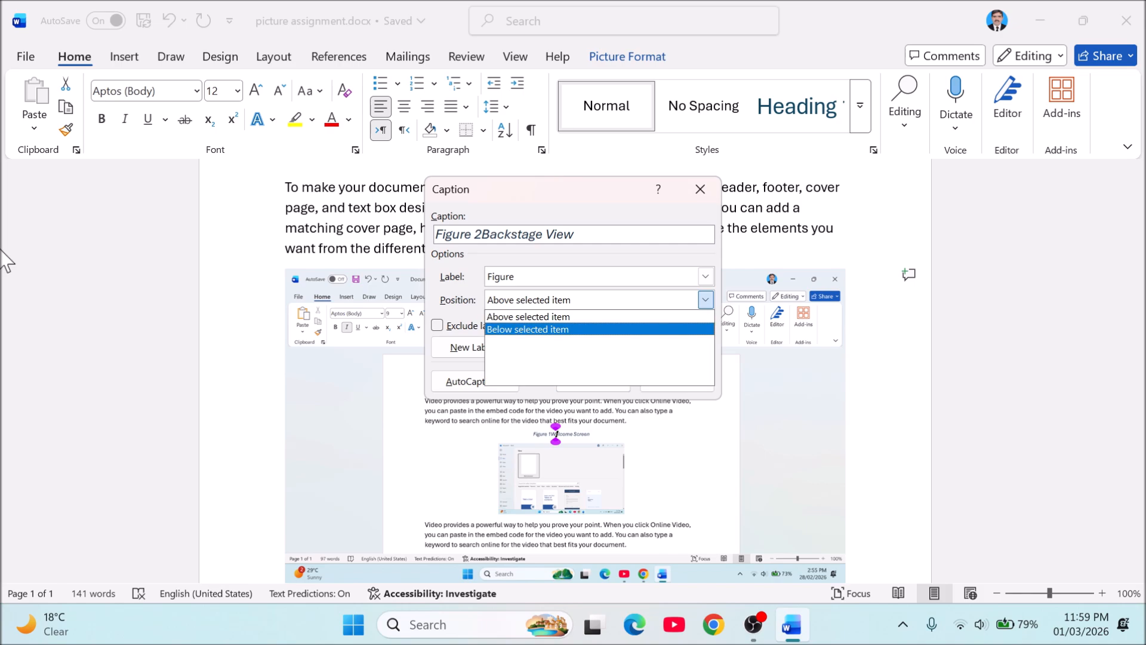
- Create a new caption label named "FIG" for the second picture's caption
{"action": "key", "text": "Tab"}
{"action": "key", "text": "Tab"}
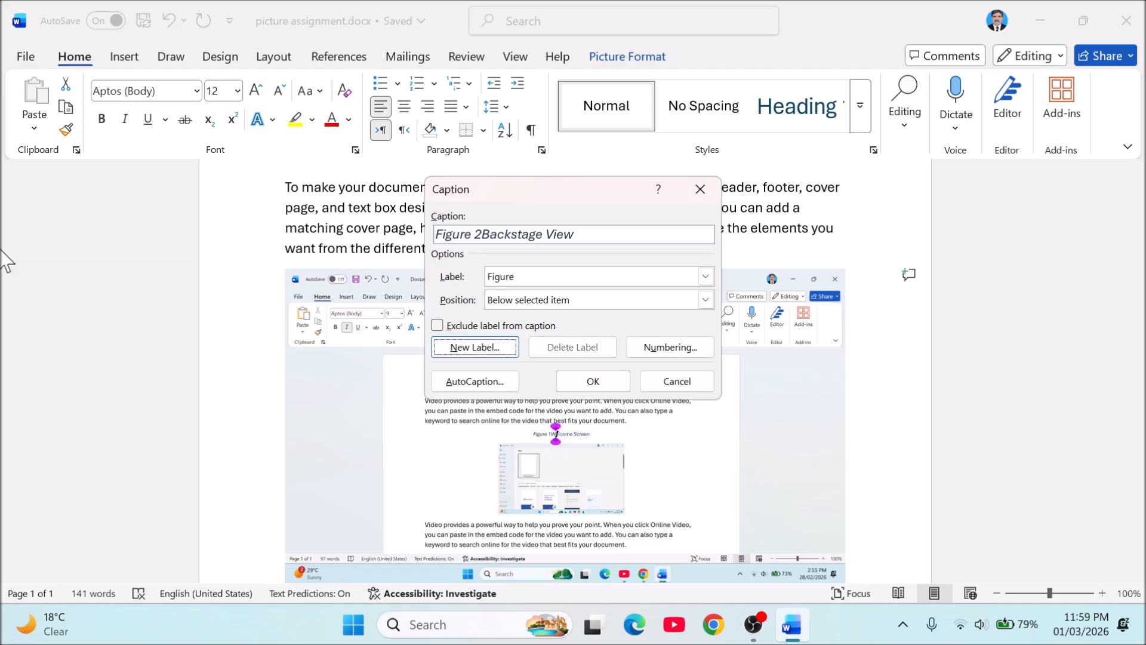
{"action": "key", "text": "Return"}
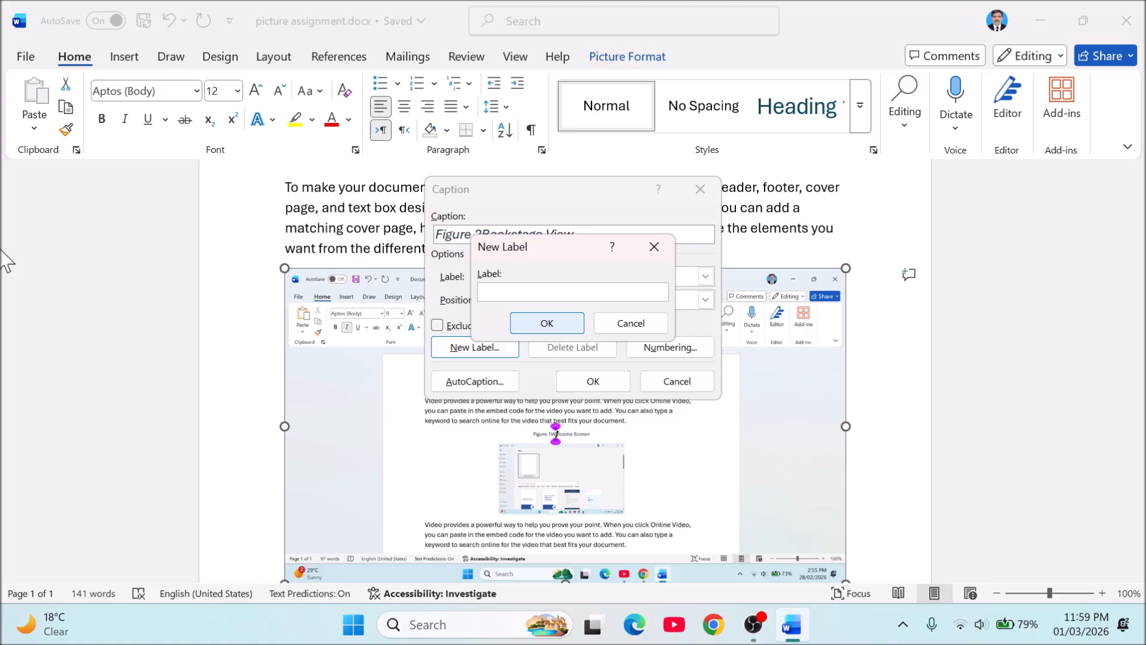
{"action": "type", "text": "FIG"}
{"action": "key", "text": "Tab"}
{"action": "key", "text": "Return"}
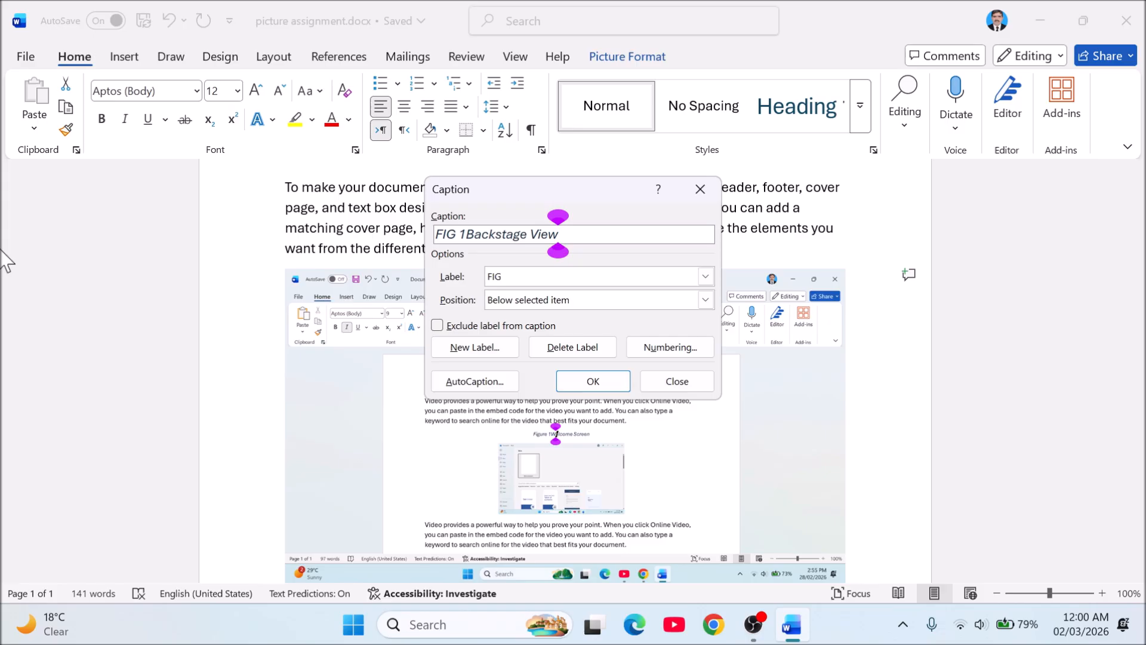
- Set the FIG caption's numbering format to I, II, III, … without including the chapter number
{"action": "key", "text": "Tab"}
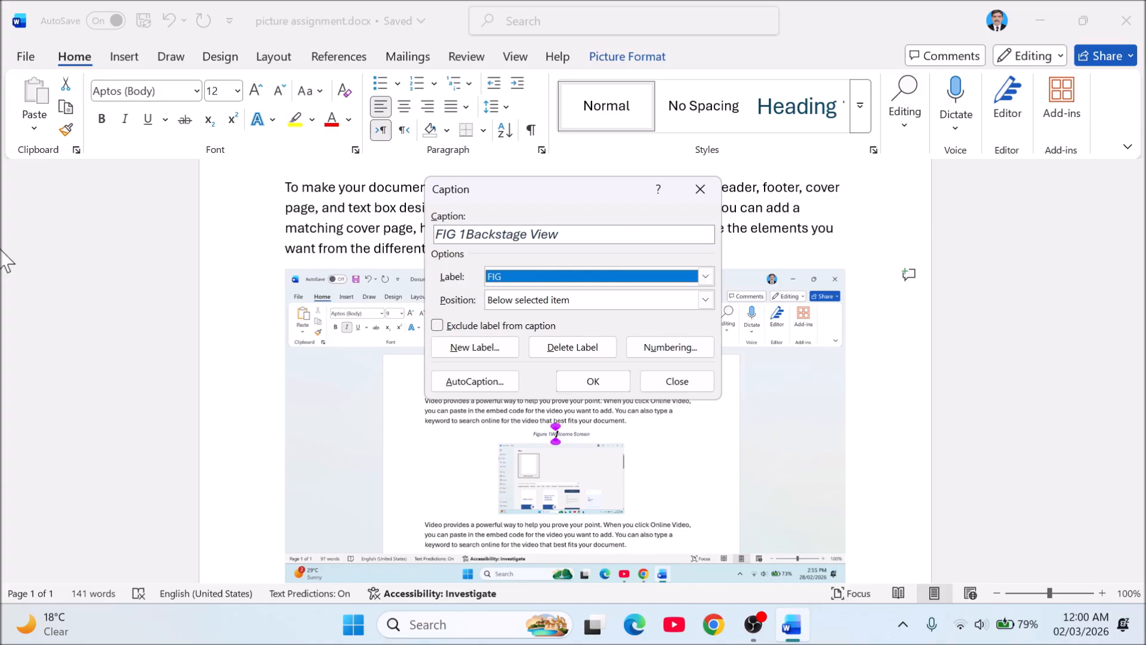
{"action": "key", "text": "Tab"}
{"action": "key", "text": "Tab"}
{"action": "key", "text": "Tab"}
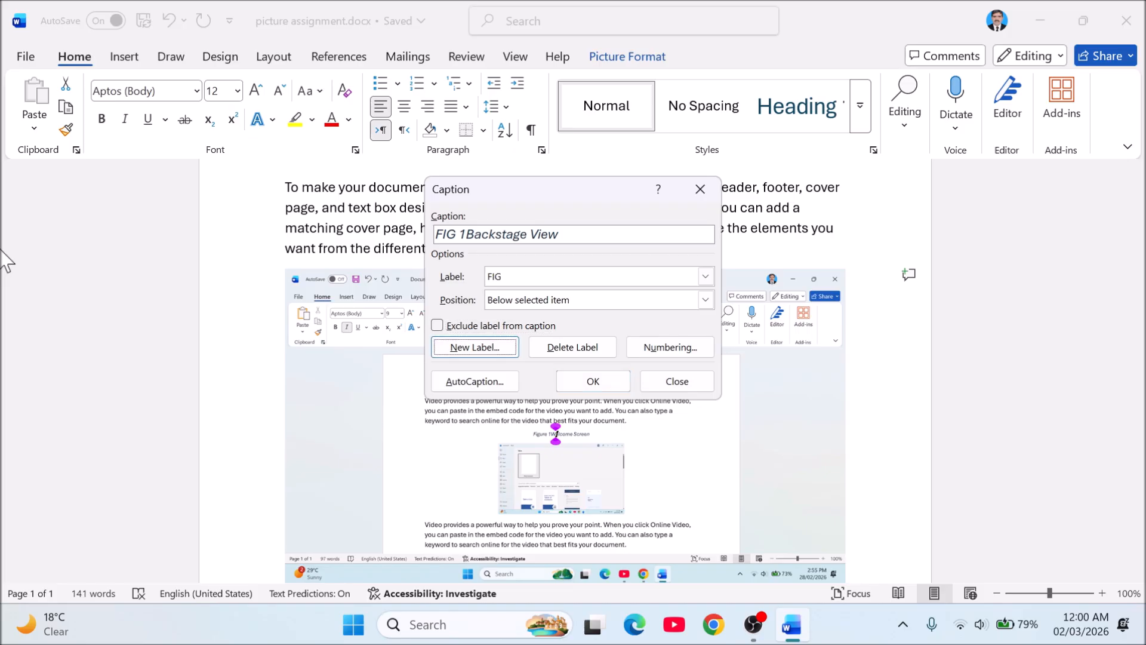
{"action": "key", "text": "Tab"}
{"action": "key", "text": "Tab"}
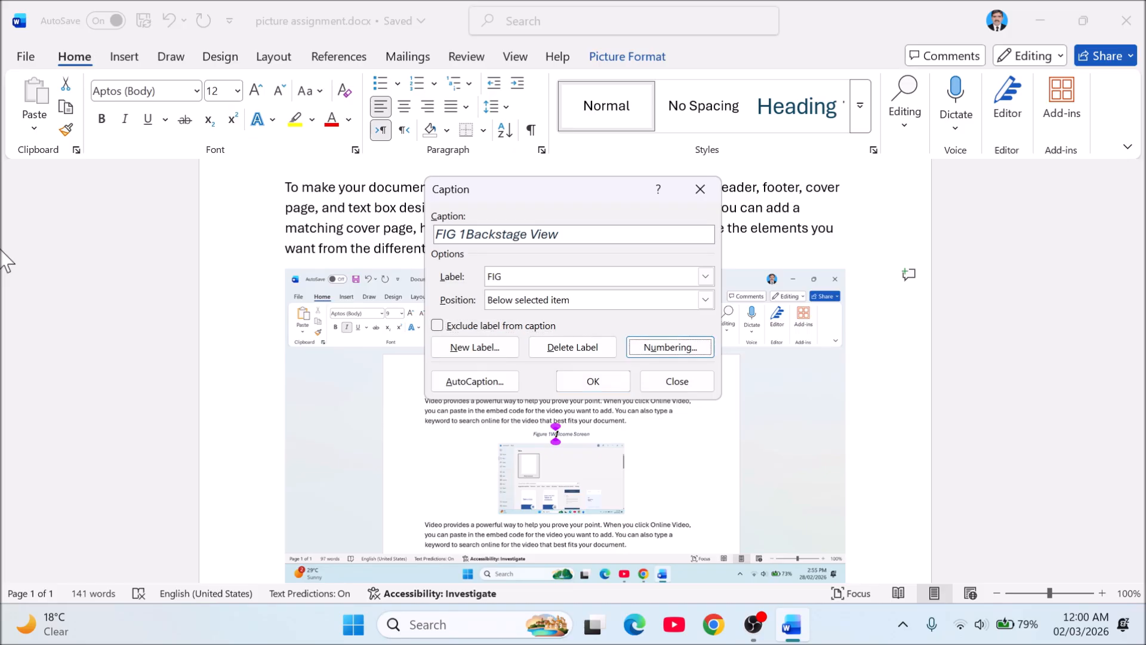
{"action": "key", "text": "shift+Tab"}
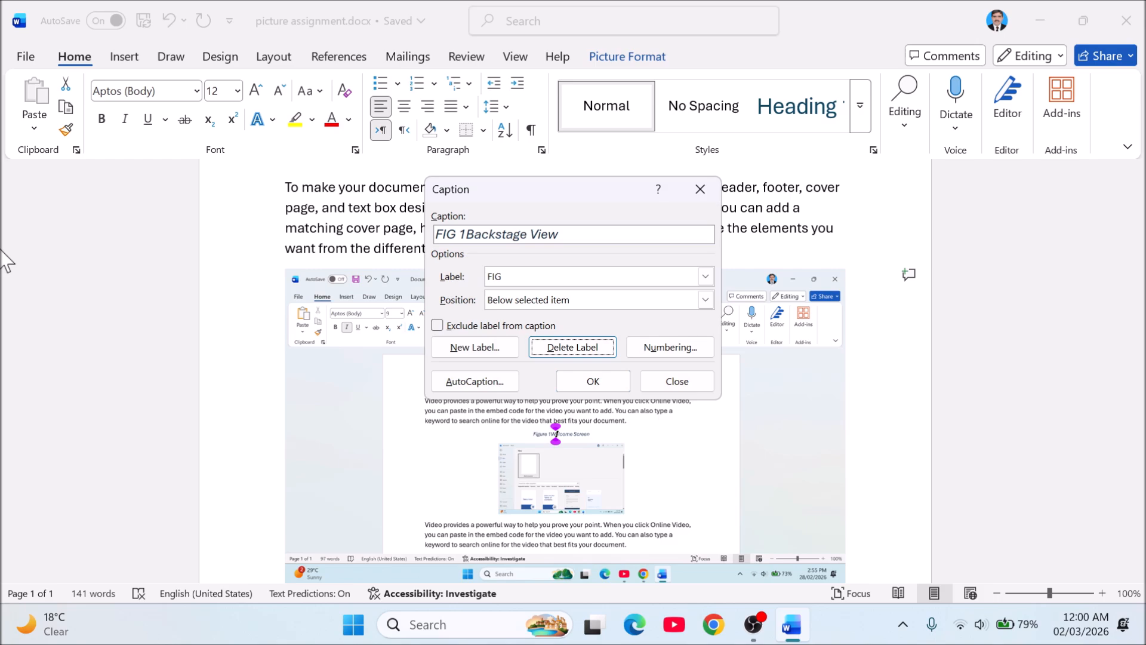
{"action": "key", "text": "Tab"}
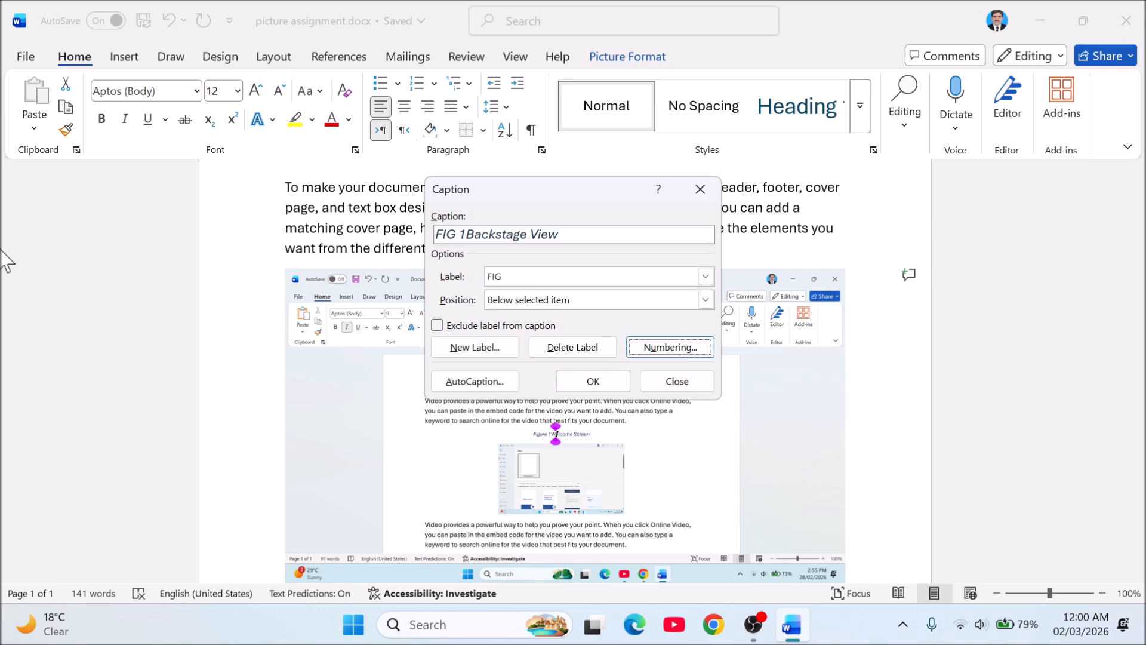
{"action": "key", "text": "Return"}
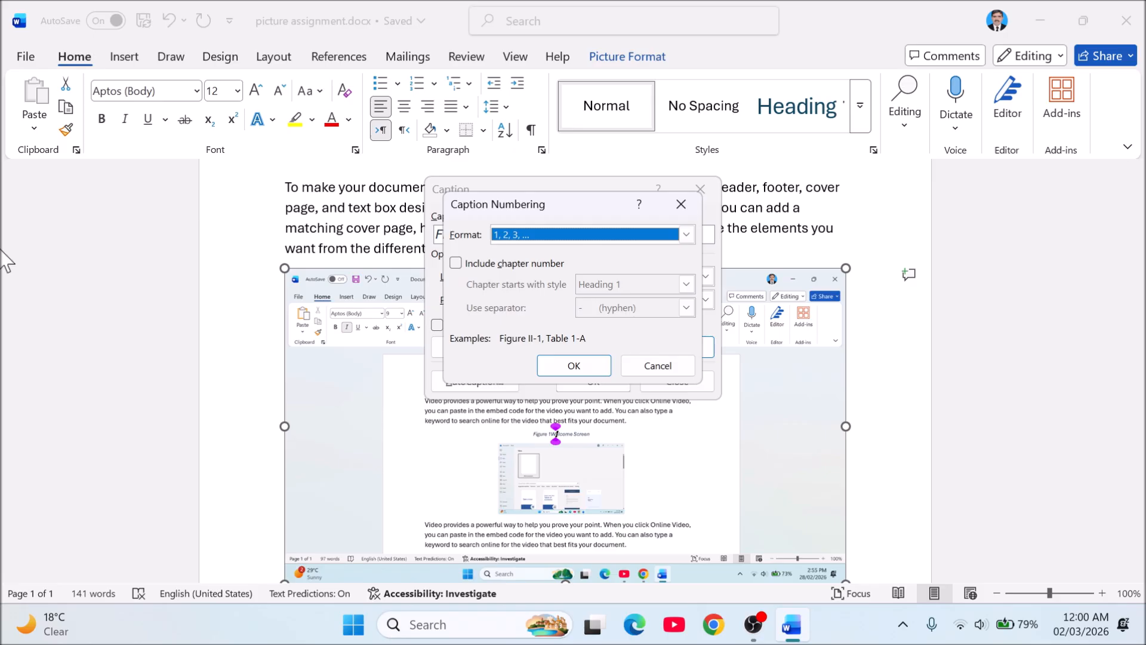
{"action": "key", "text": "alt+Down"}
{"action": "key", "text": "Down"}
{"action": "key", "text": "Down"}
{"action": "key", "text": "Down"}
{"action": "key", "text": "Down"}
{"action": "key", "text": "Down"}
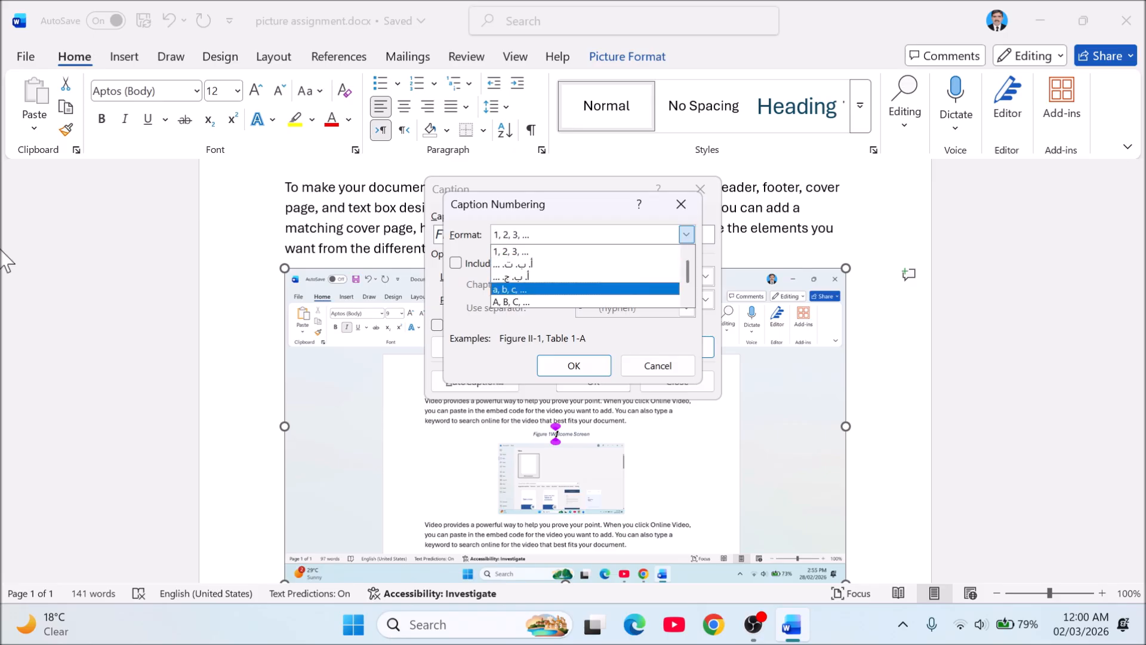
{"action": "key", "text": "Down"}
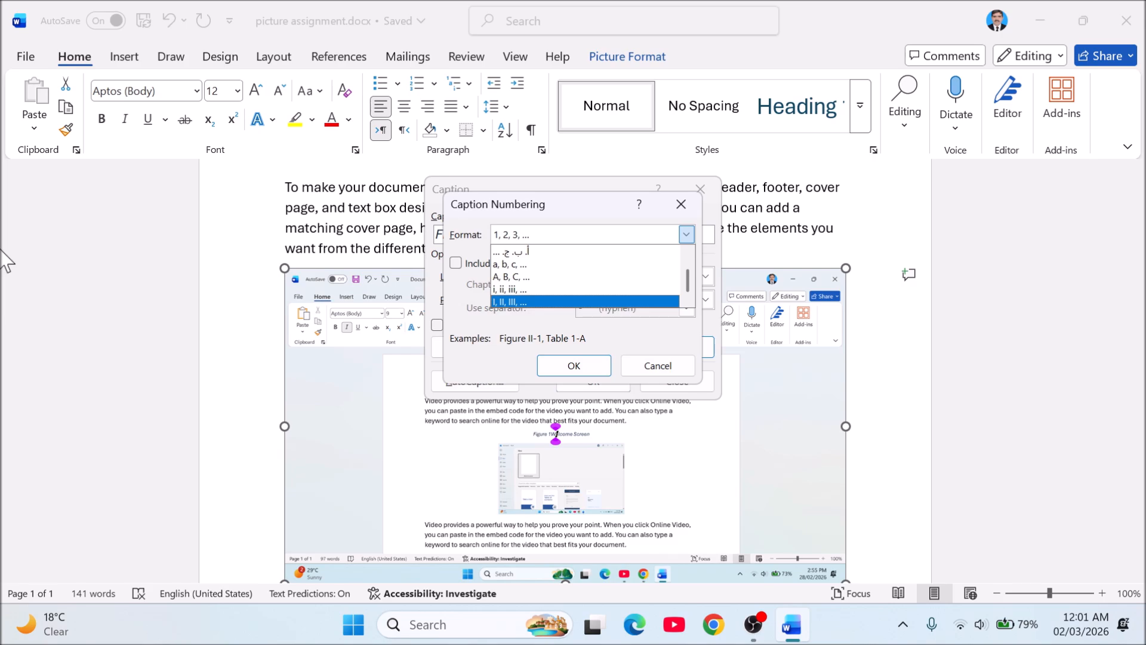
{"action": "key", "text": "Return"}
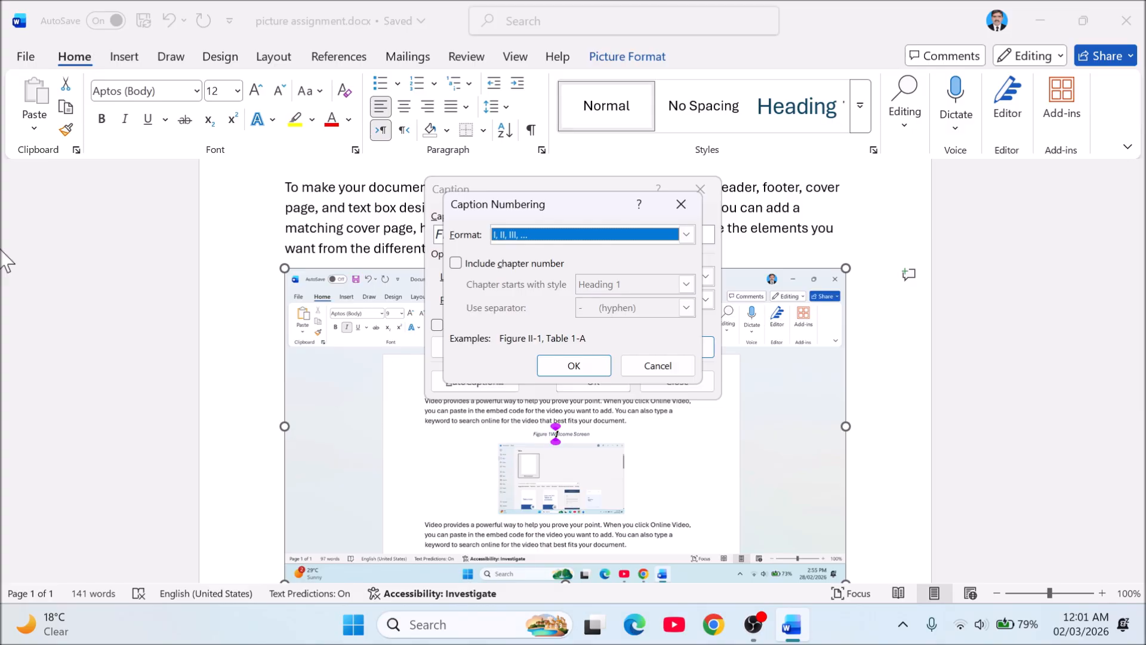
{"action": "key", "text": "Tab"}
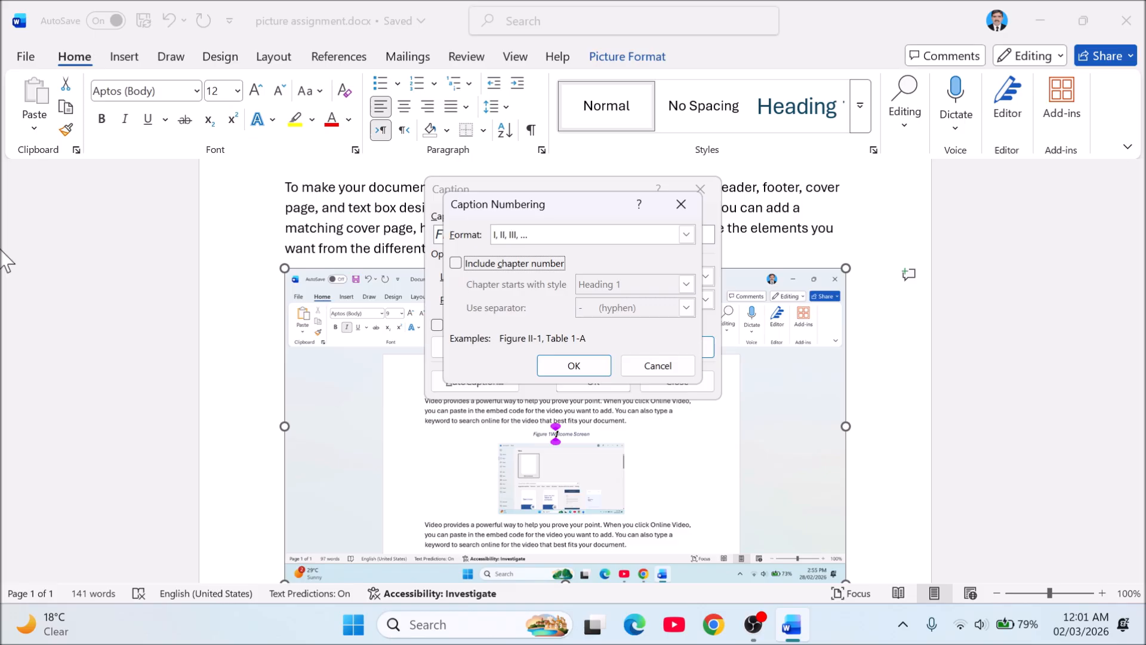
{"action": "key", "text": "Tab"}
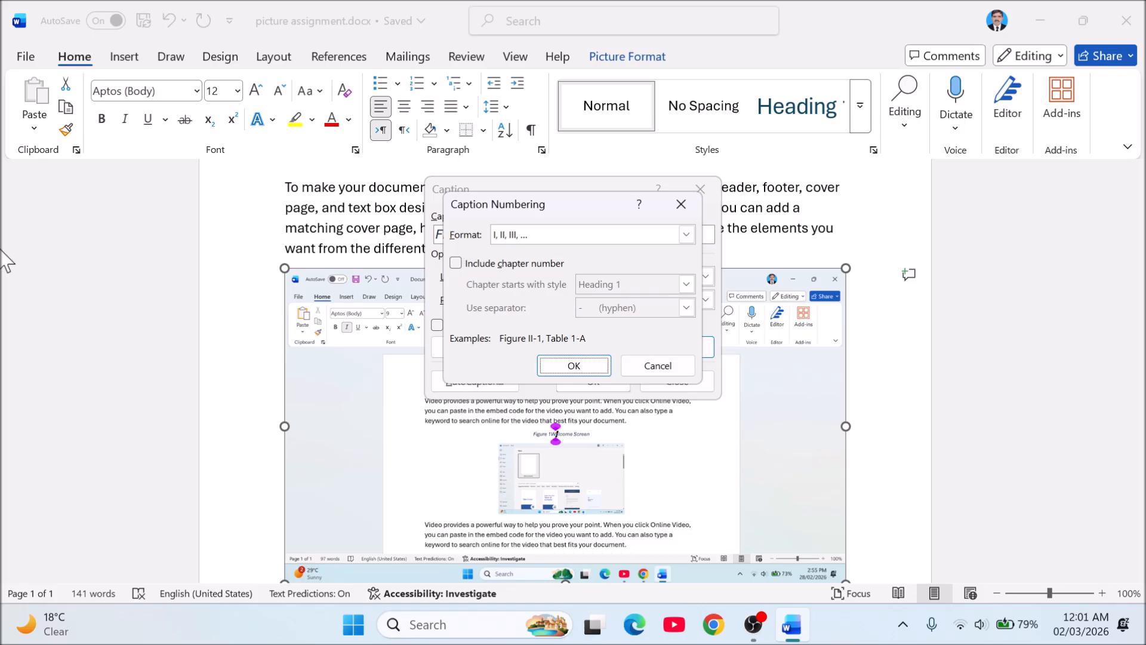
{"action": "key", "text": "Return"}
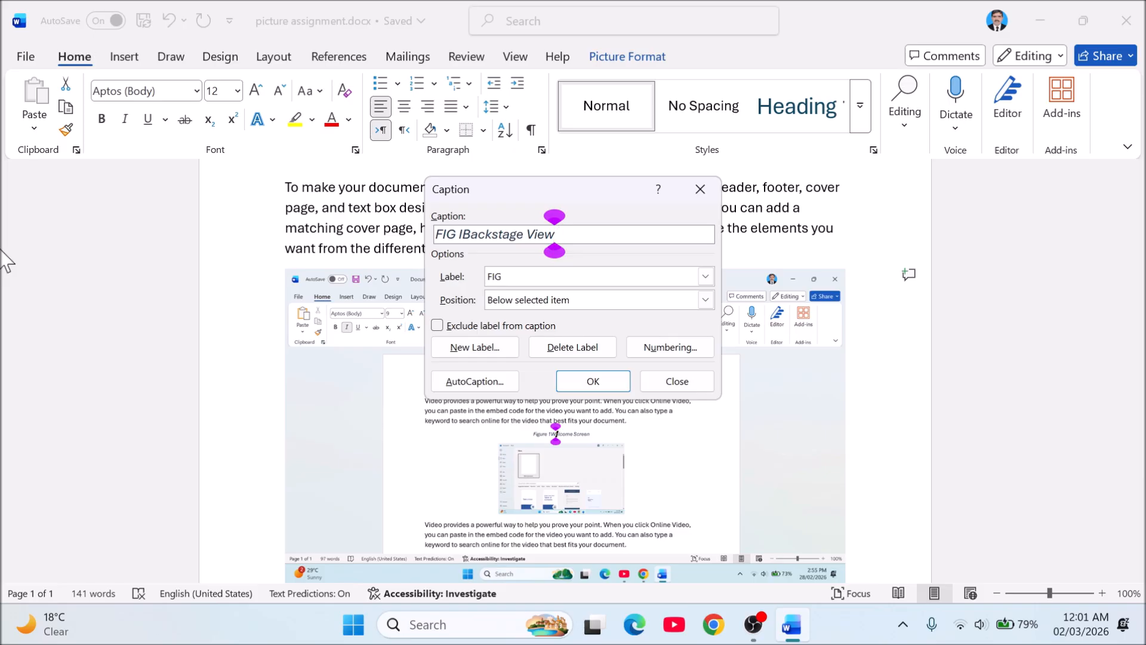
- Insert the "Backstage View" caption below the second picture with the chosen FIG label and numbering
{"action": "key", "text": "Tab"}
{"action": "key", "text": "Tab"}
{"action": "key", "text": "Tab"}
{"action": "key", "text": "Tab"}
{"action": "key", "text": "Tab"}
{"action": "key", "text": "Tab"}
{"action": "key", "text": "Tab"}
{"action": "key", "text": "Tab"}
{"action": "key", "text": "Return"}
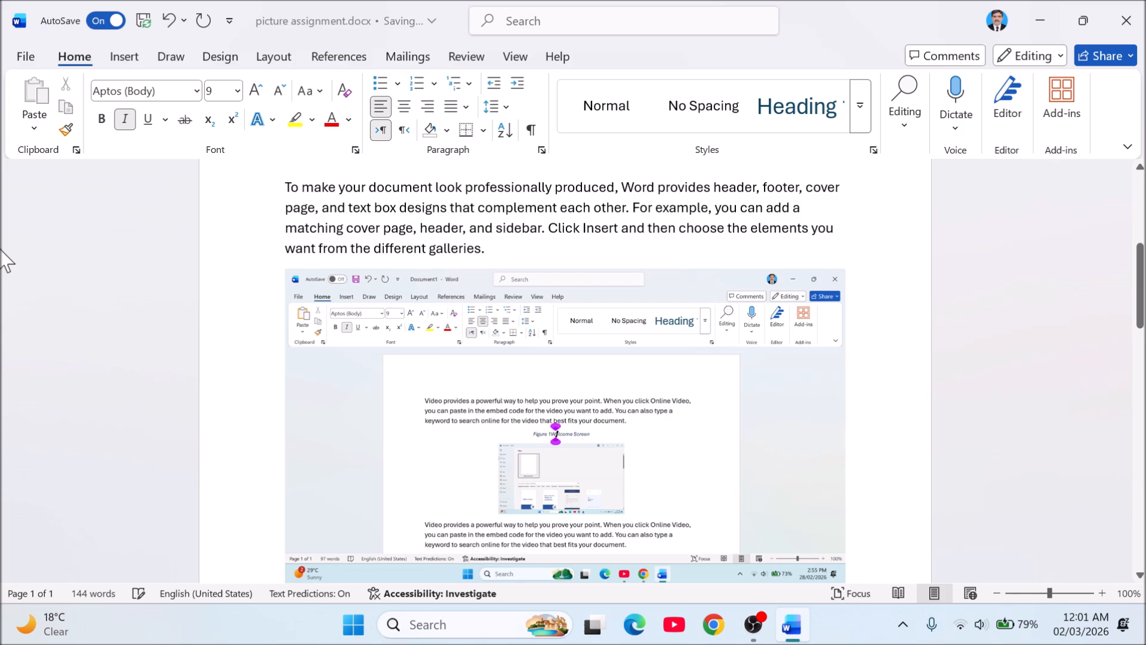